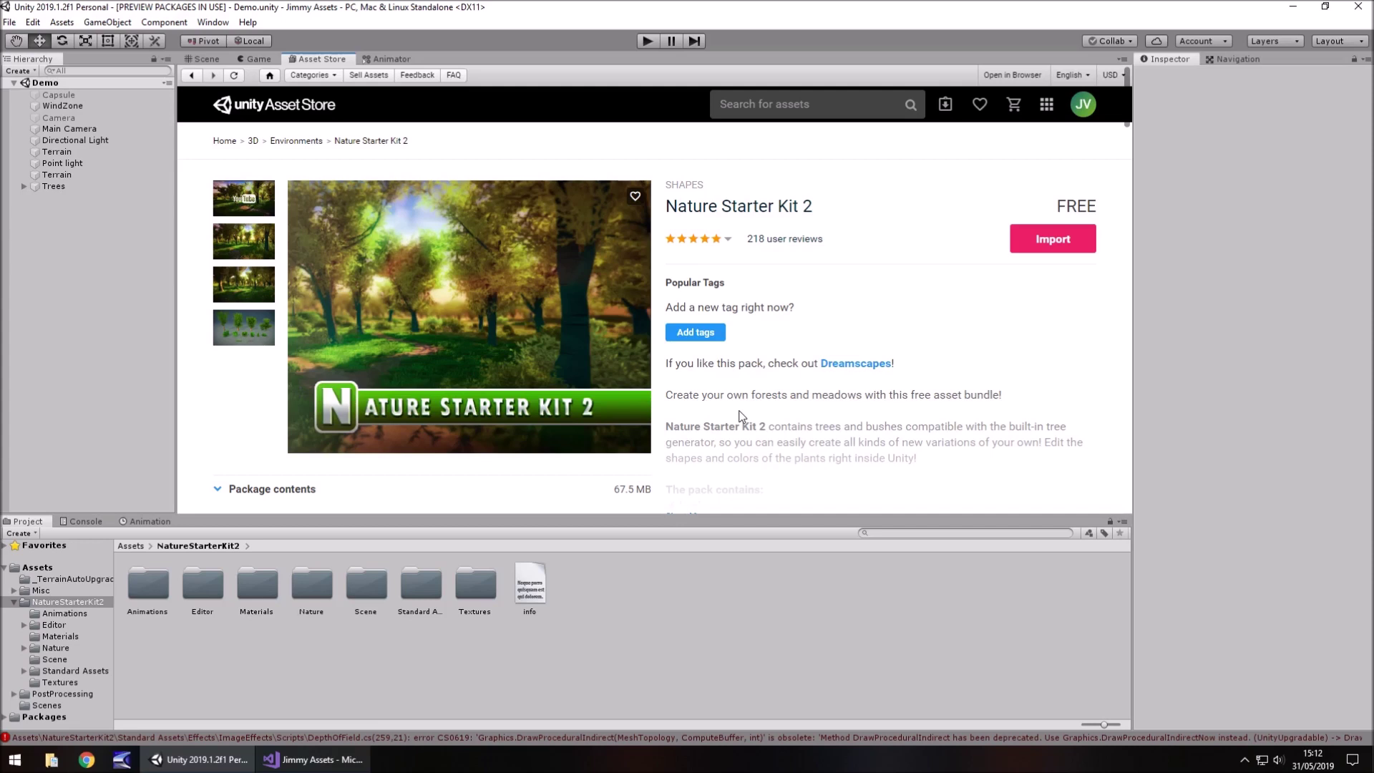
- Switch from the store page to the Scene view and fly the camera forward along the forest path
click(204, 60)
right_drag(848, 320, 643, 295)
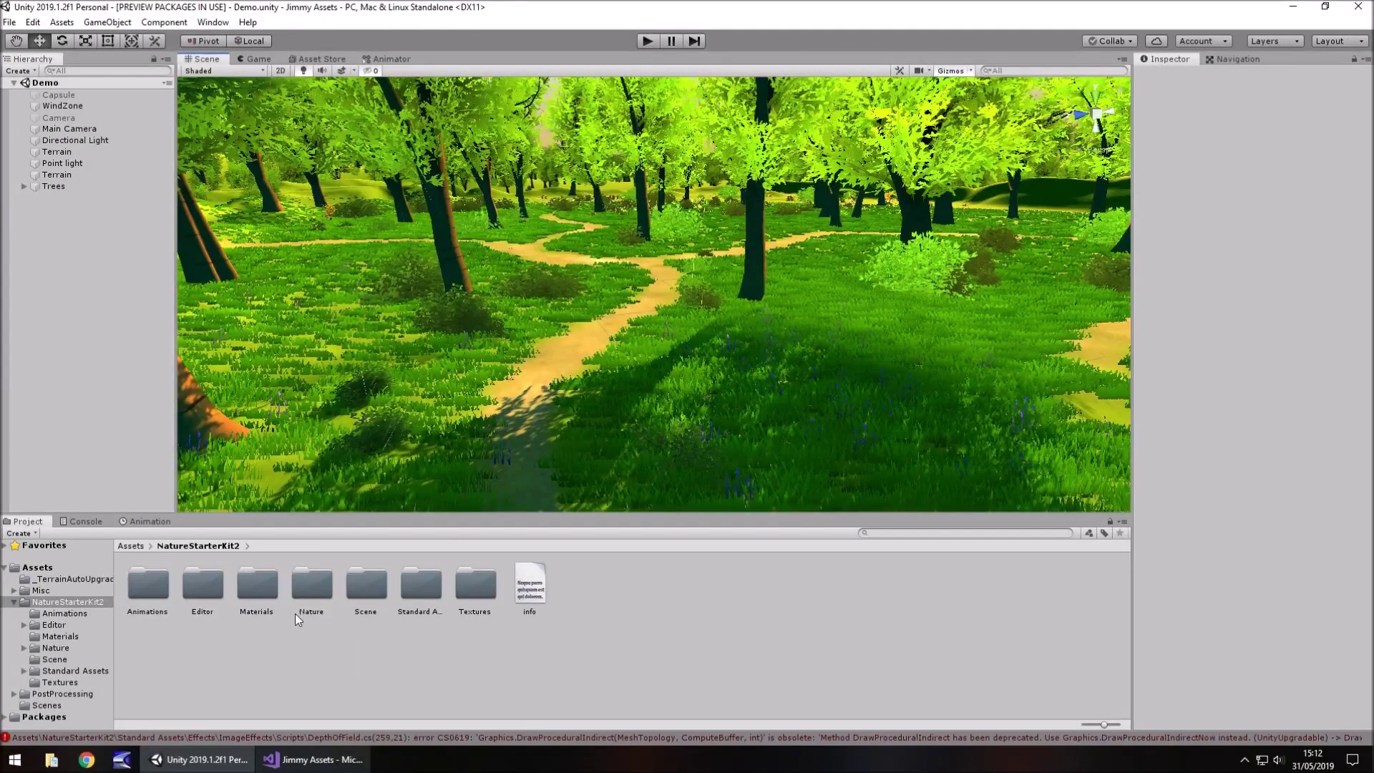
- Browse the kit's Nature, Scene, Materials, Animations and Textures folders, then list the Console errors
double_click(322, 592)
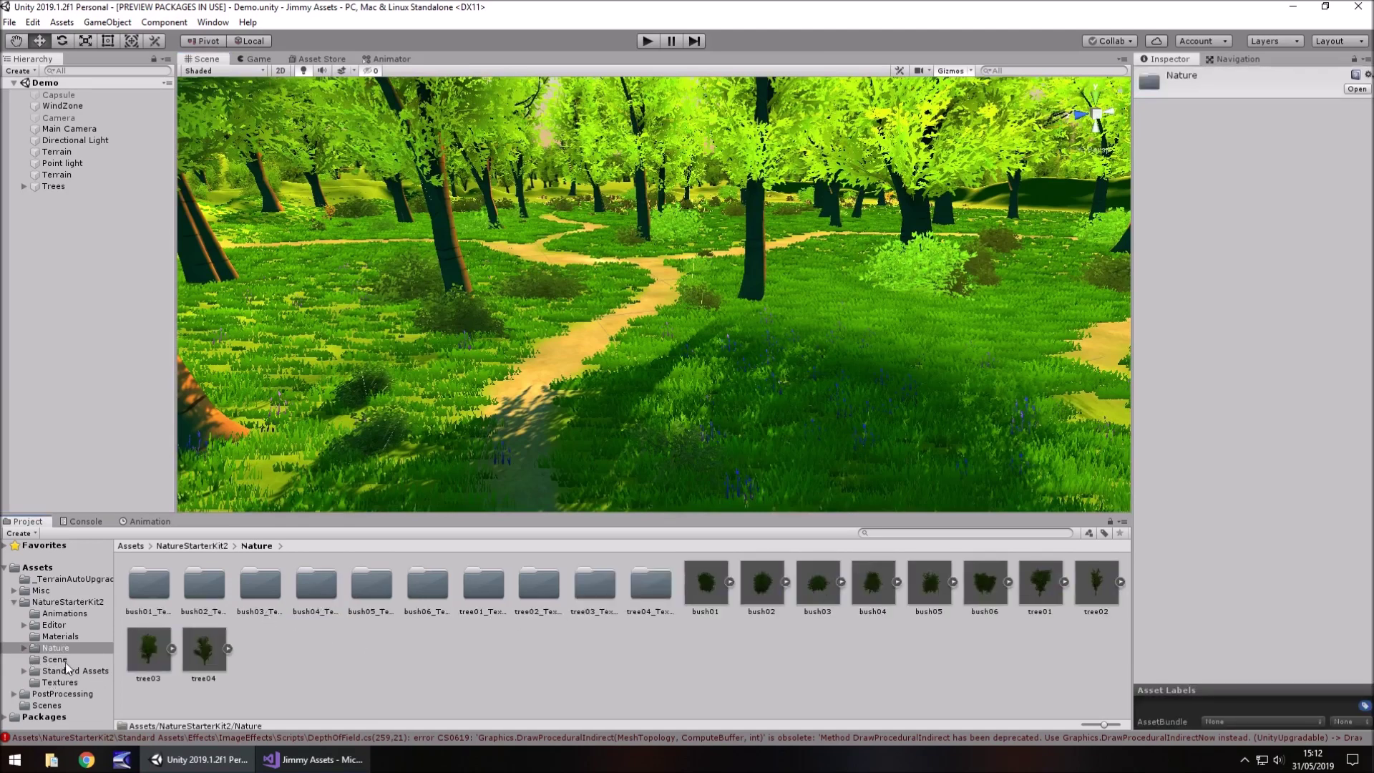
click(37, 660)
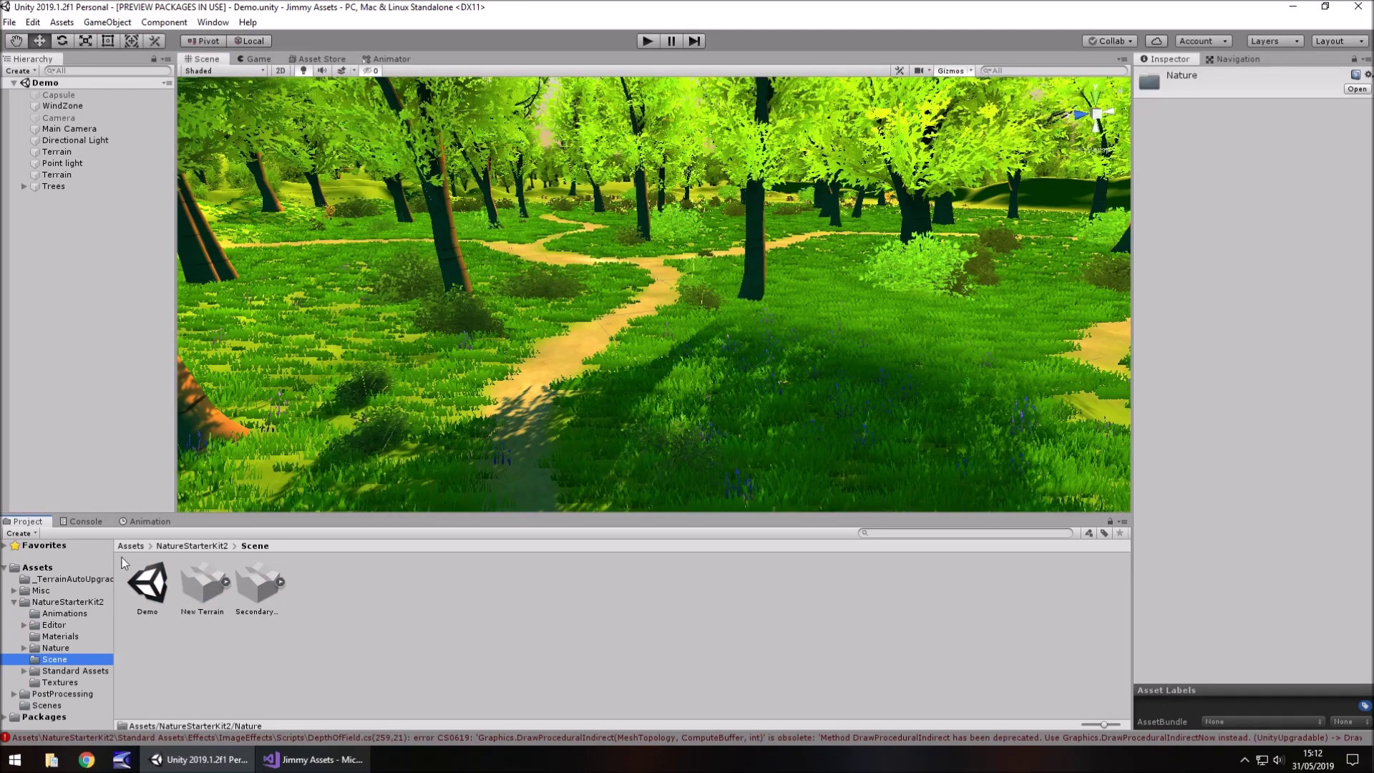
click(58, 637)
click(65, 614)
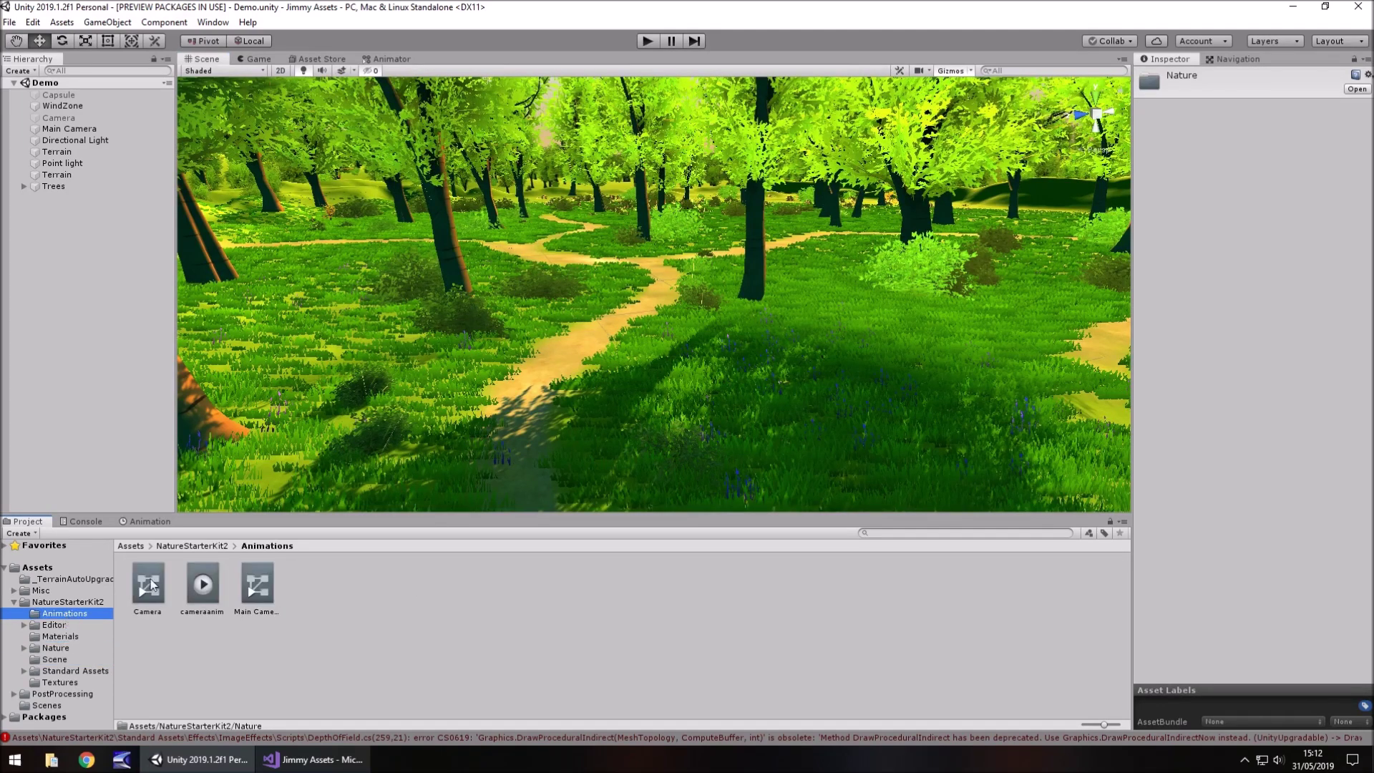
click(58, 683)
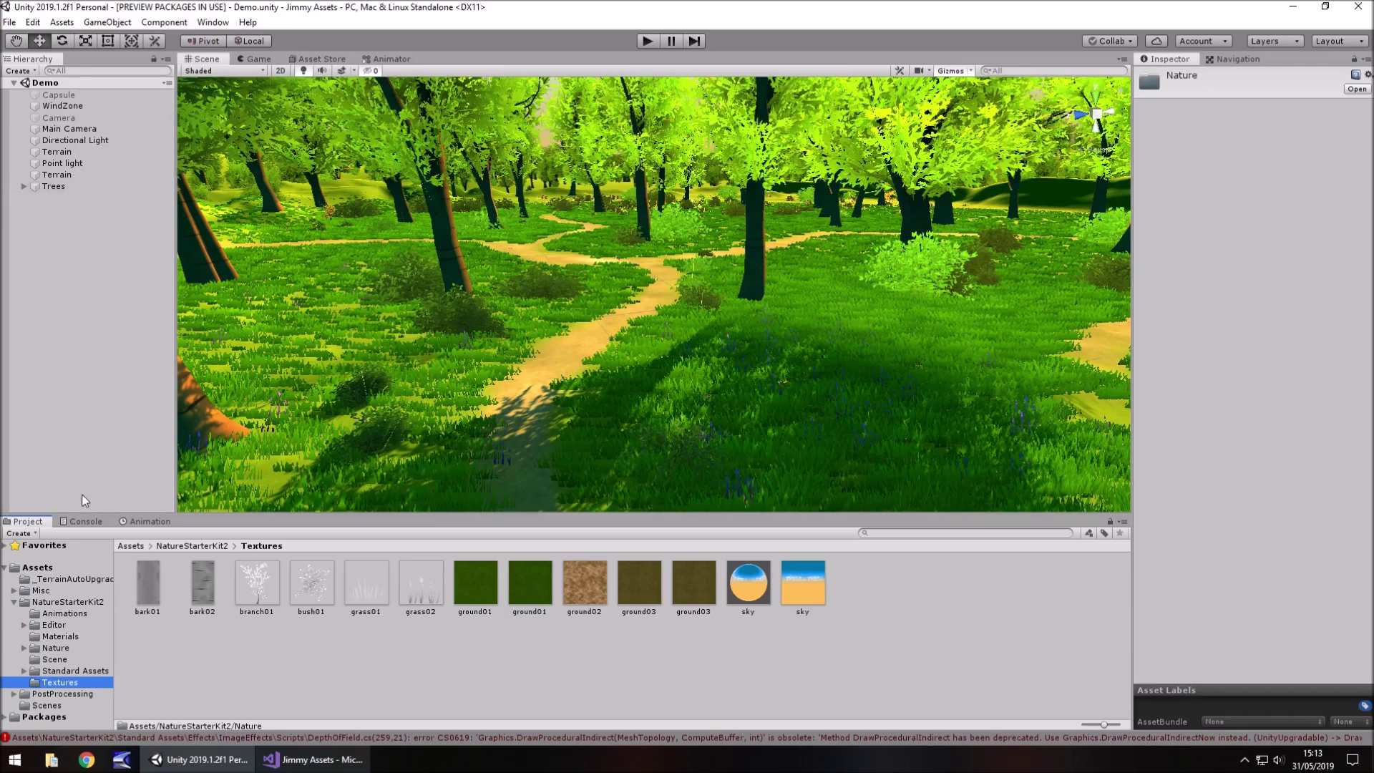
click(79, 524)
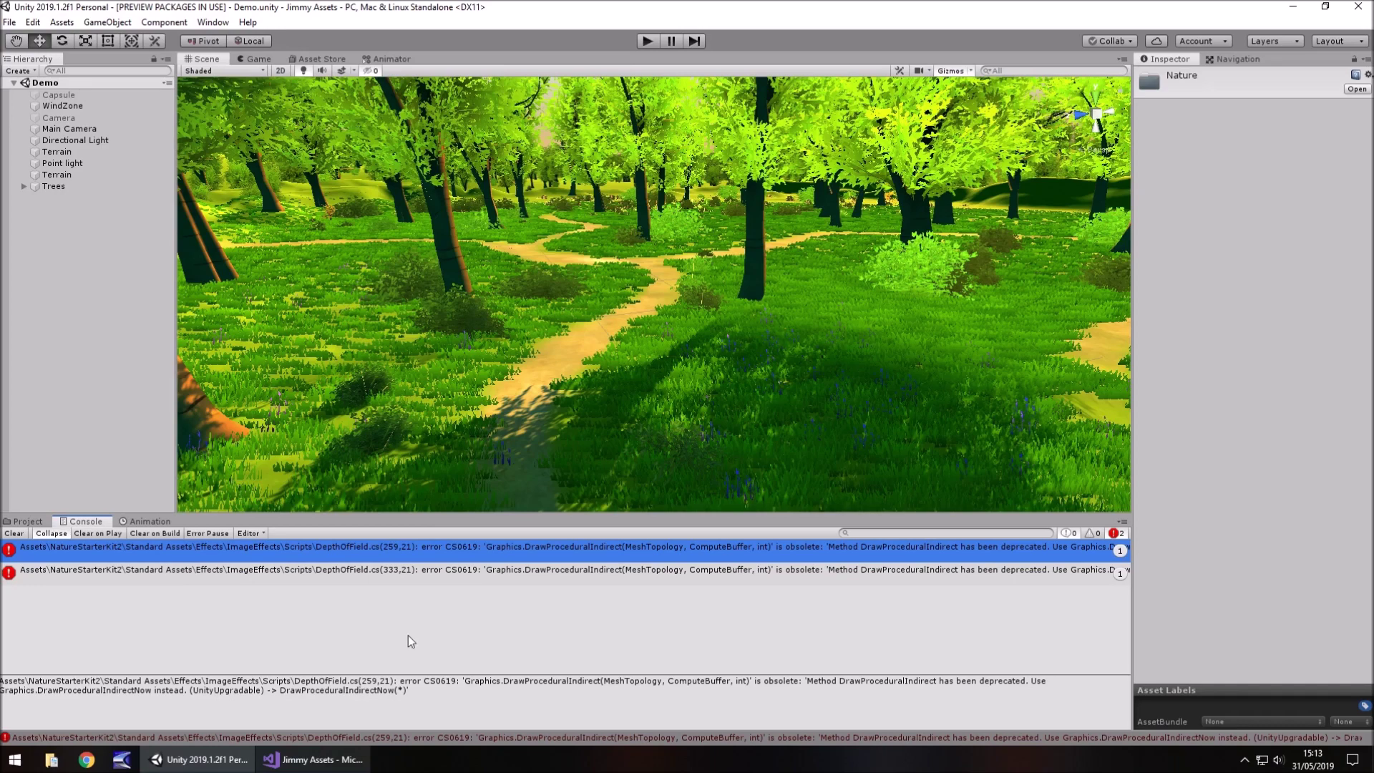
- Open the line-259 error in DepthOfField.cs, append 'Now' to DrawProceduralIndirect, and return to Unity
double_click(474, 546)
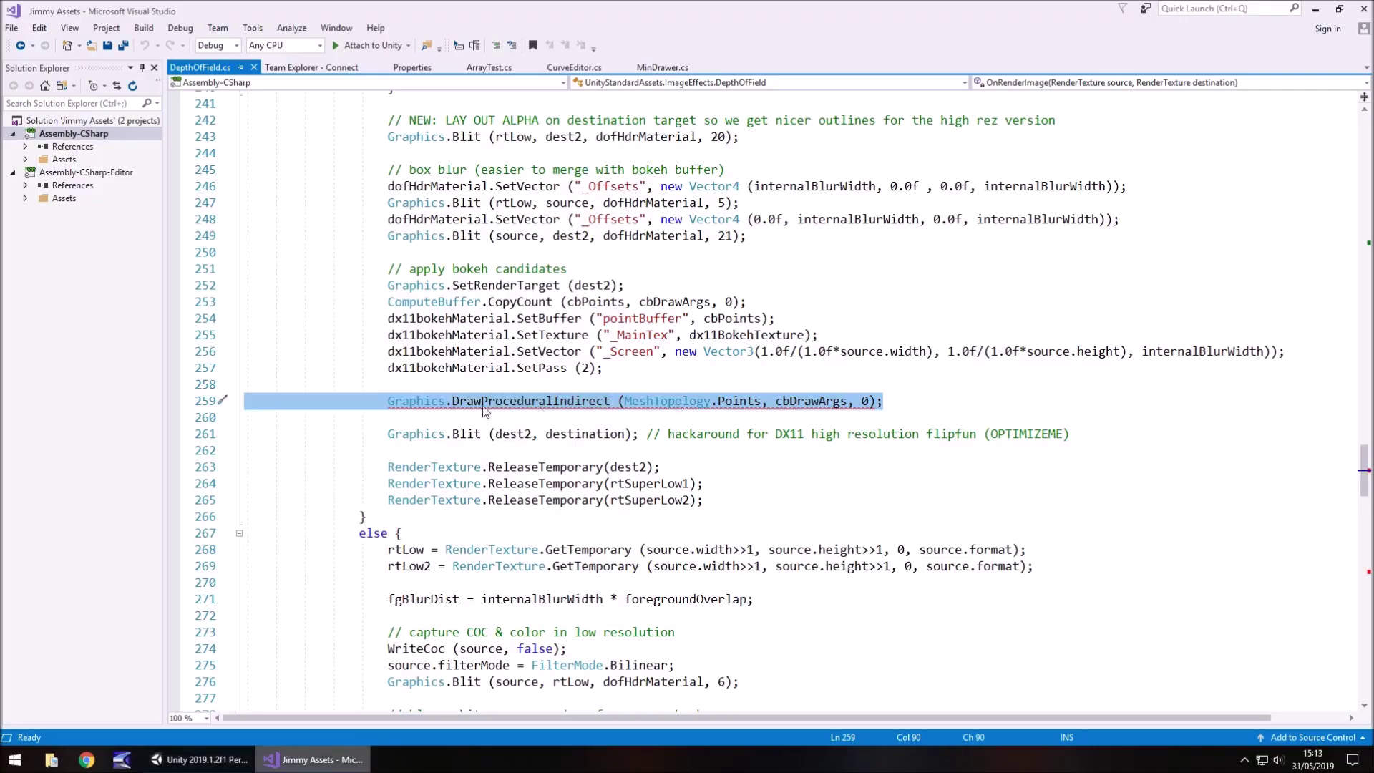
click(539, 404)
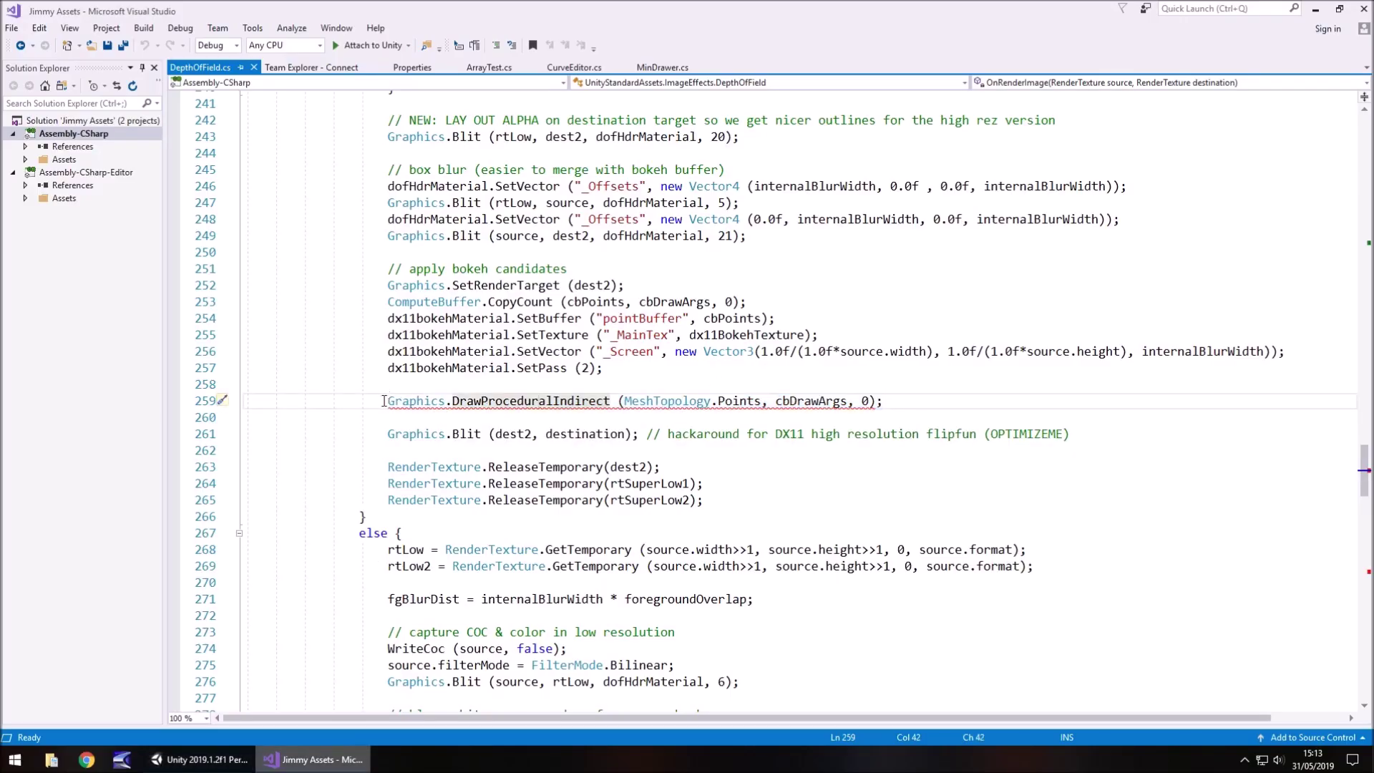
mouse_move(390, 403)
click(612, 400)
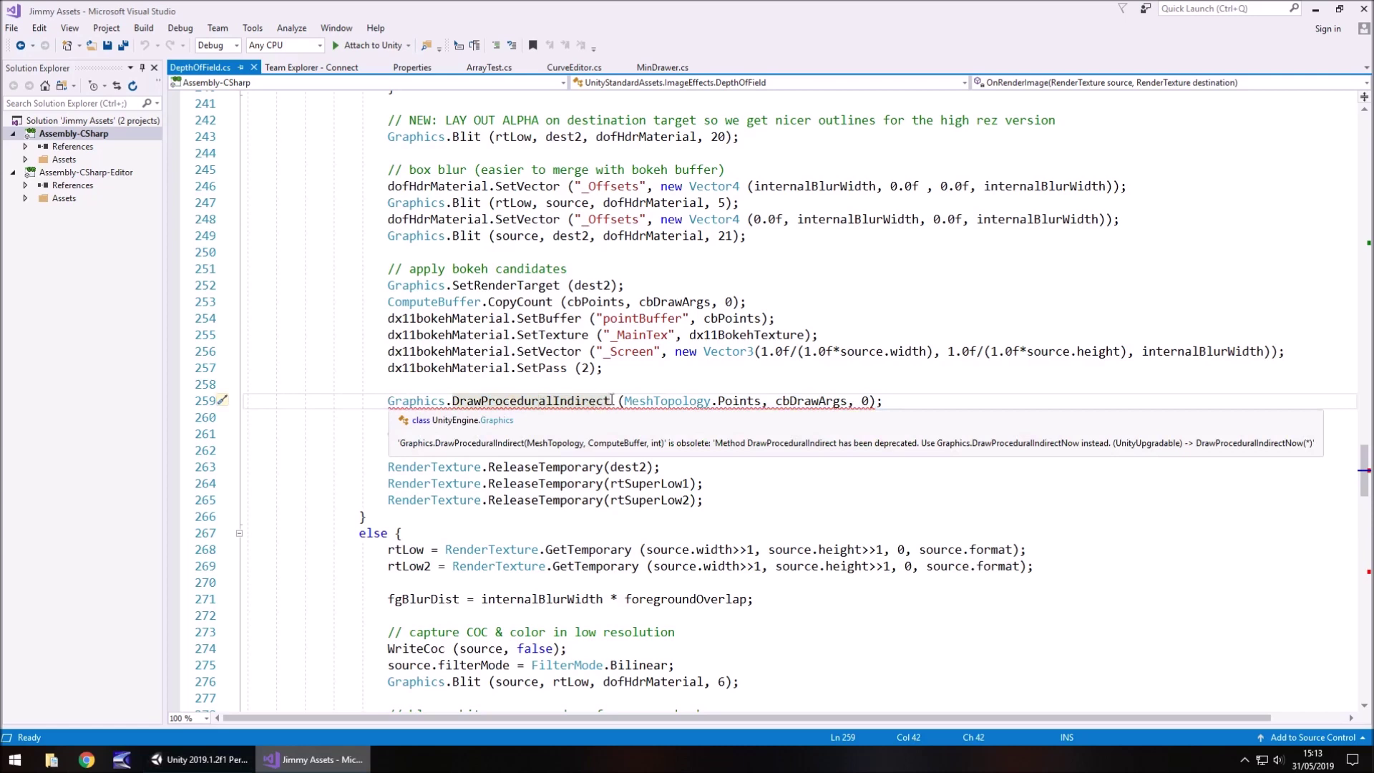
mouse_move(629, 401)
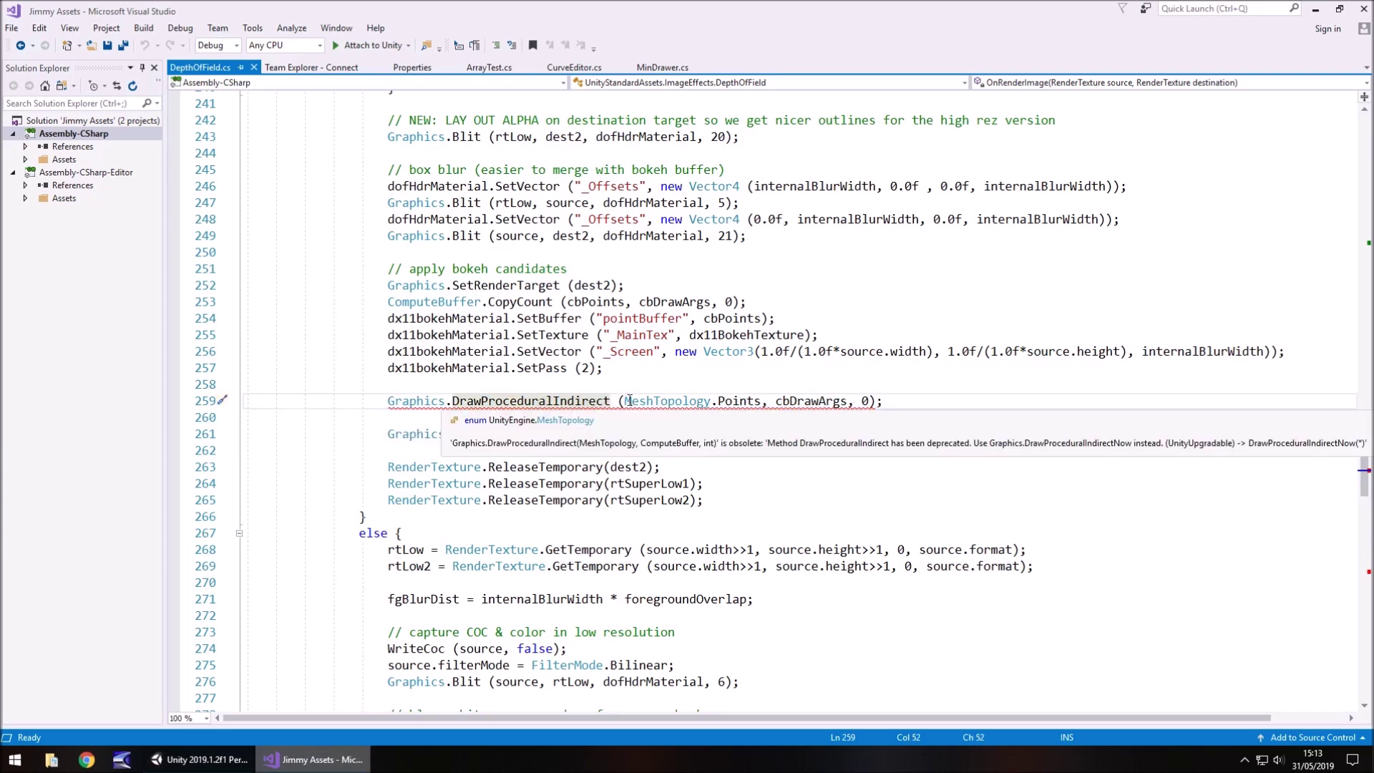
text(Now)
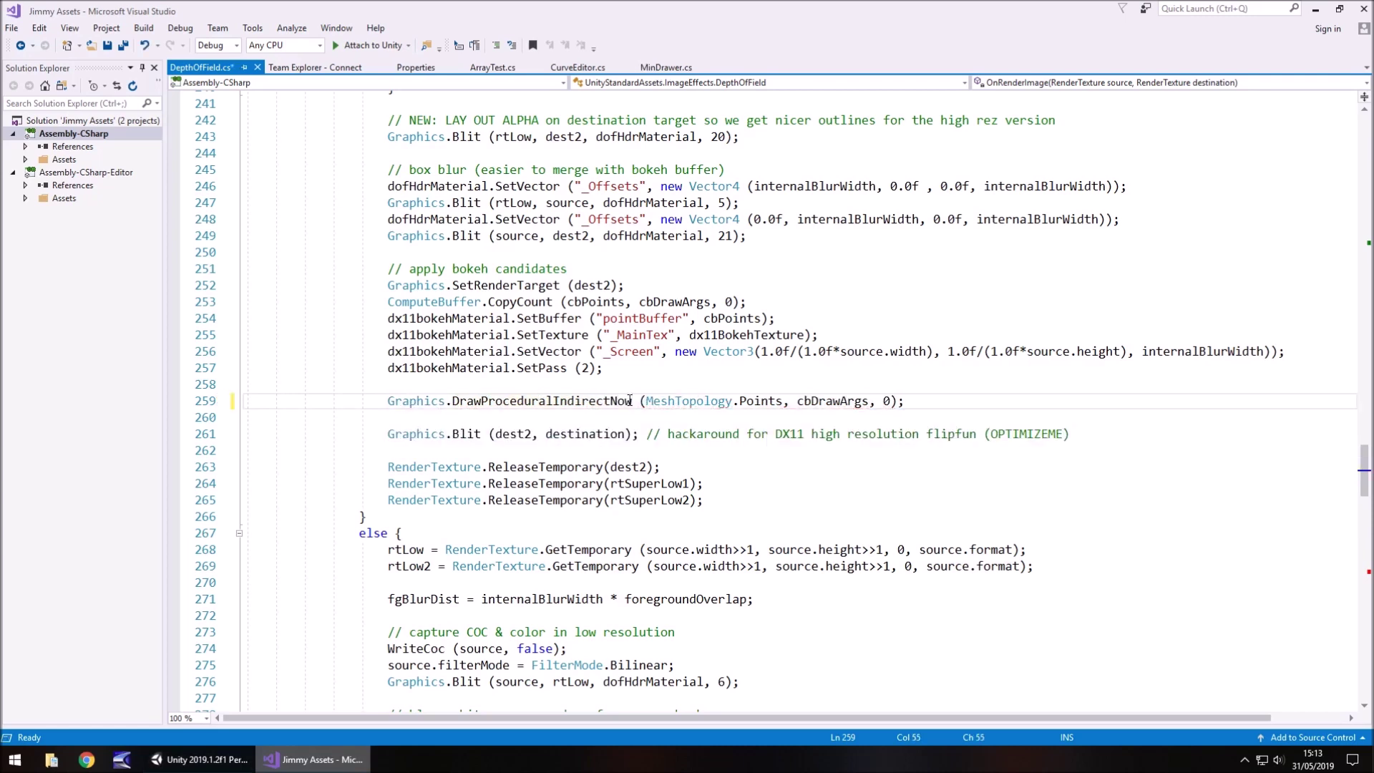
click(219, 765)
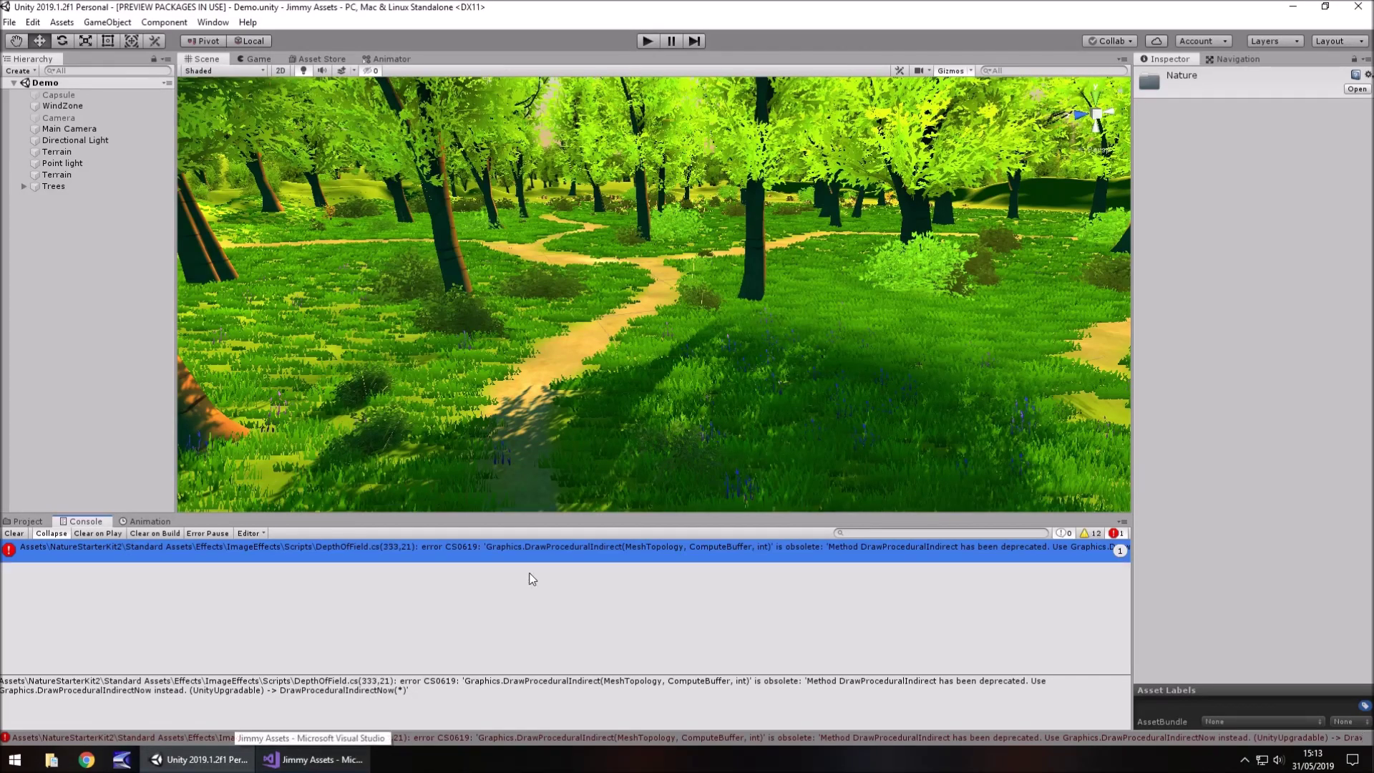
- Append 'Now' to DrawProceduralIndirect on line 333, save DepthOfField.cs, and let Unity recompile
double_click(527, 556)
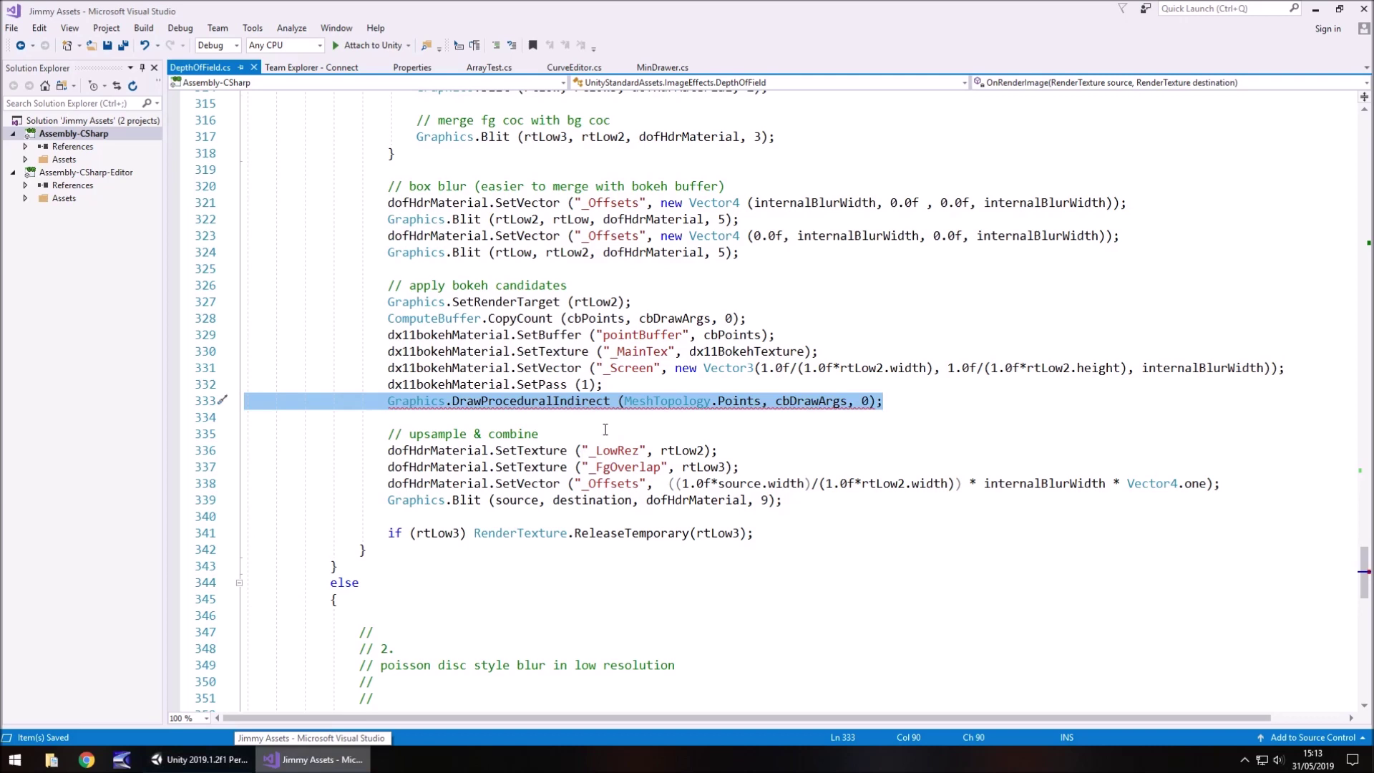
click(611, 400)
text(No)
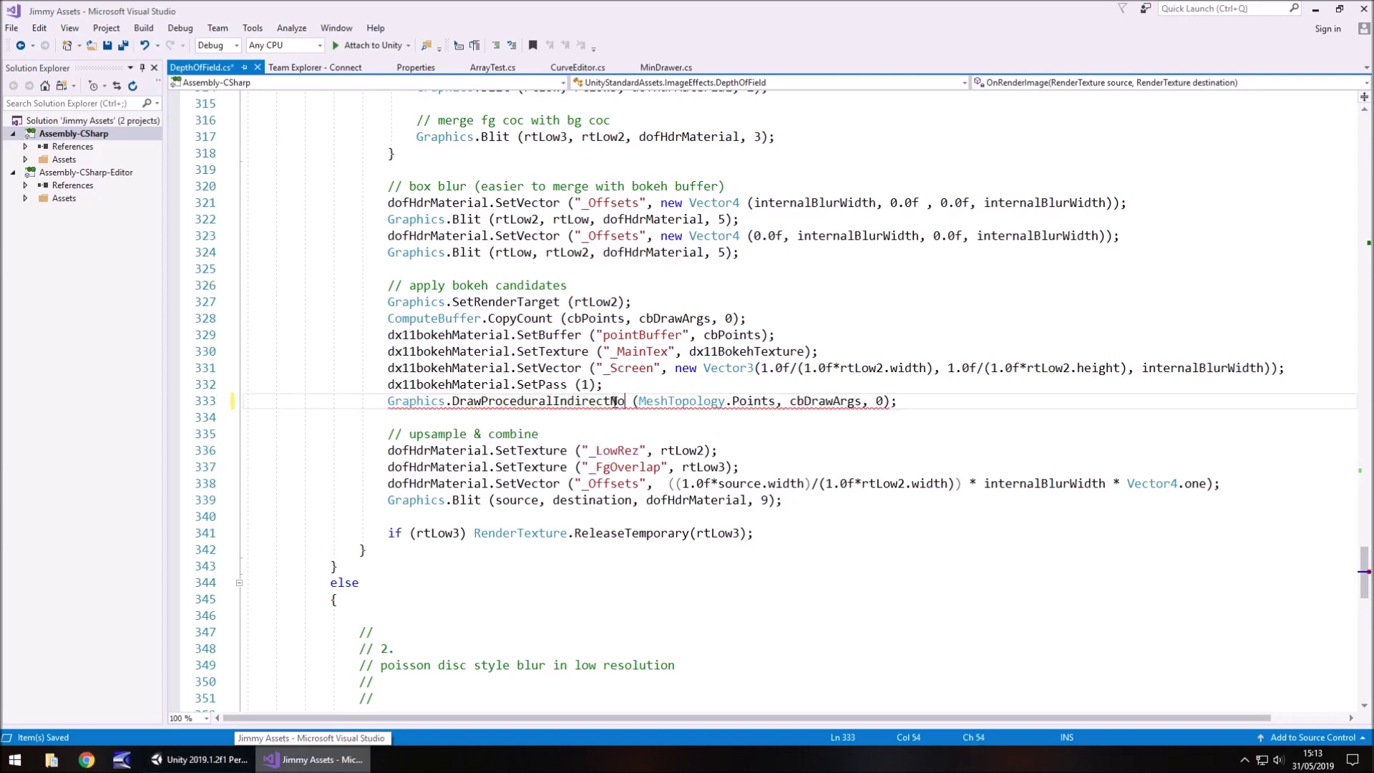
text(w)
key(ctrl+s)
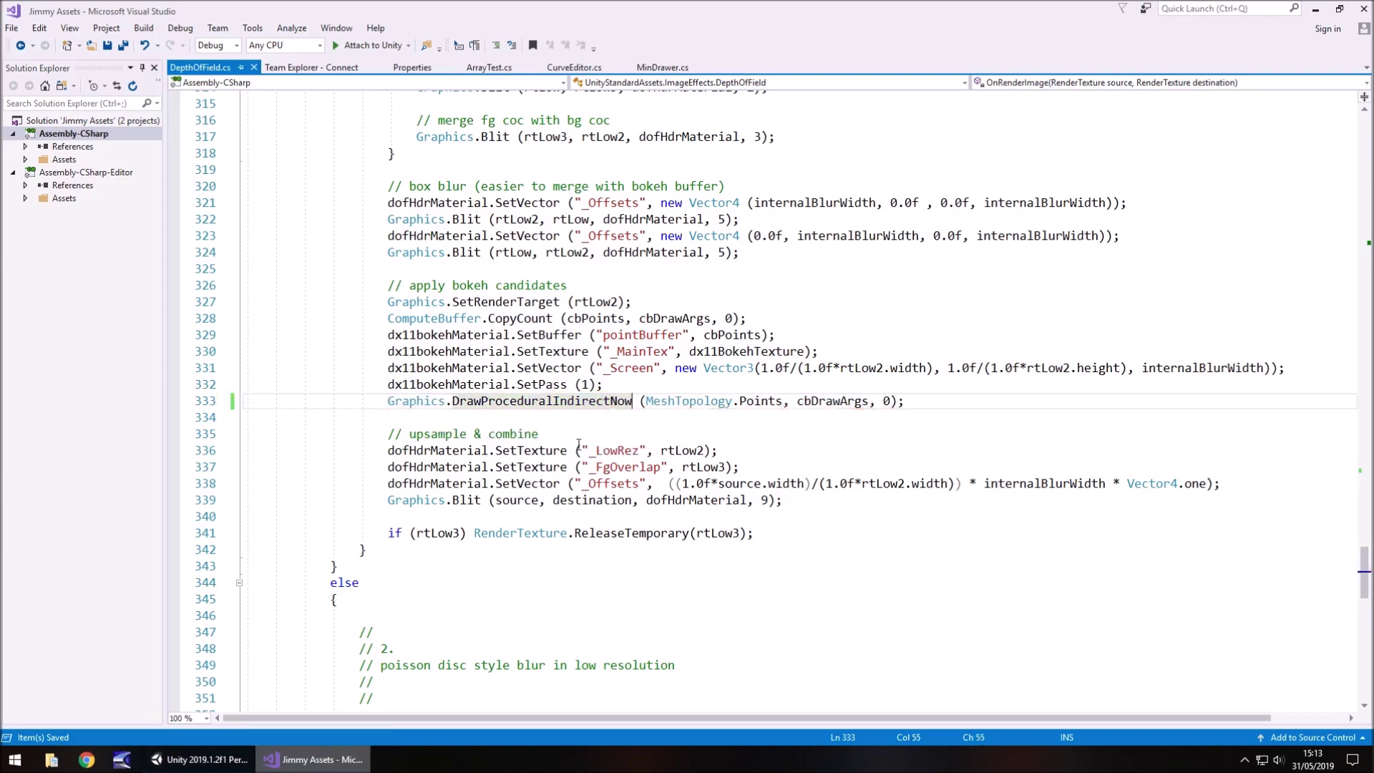
click(251, 761)
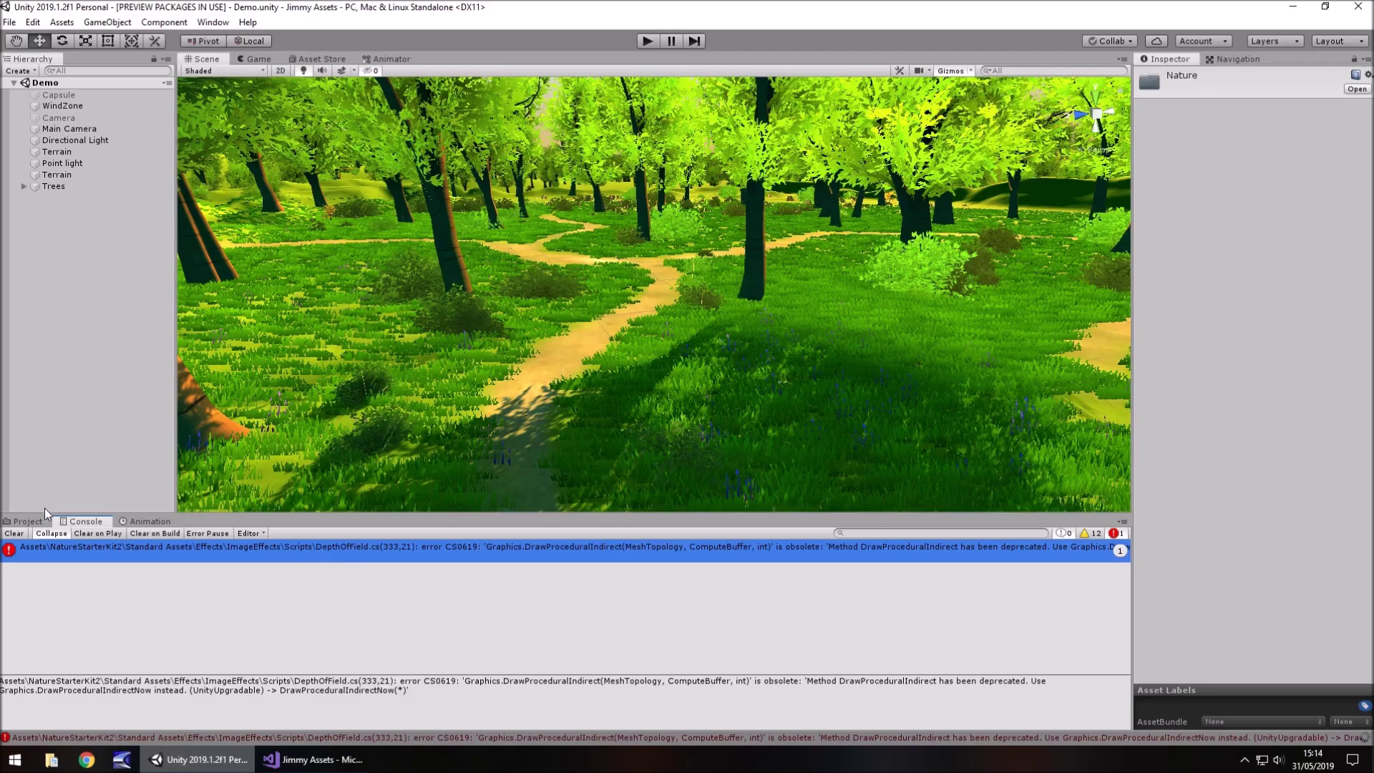
- Recheck the edited DepthOfField.cs code, then confirm Unity's Console errors are cleared
click(326, 761)
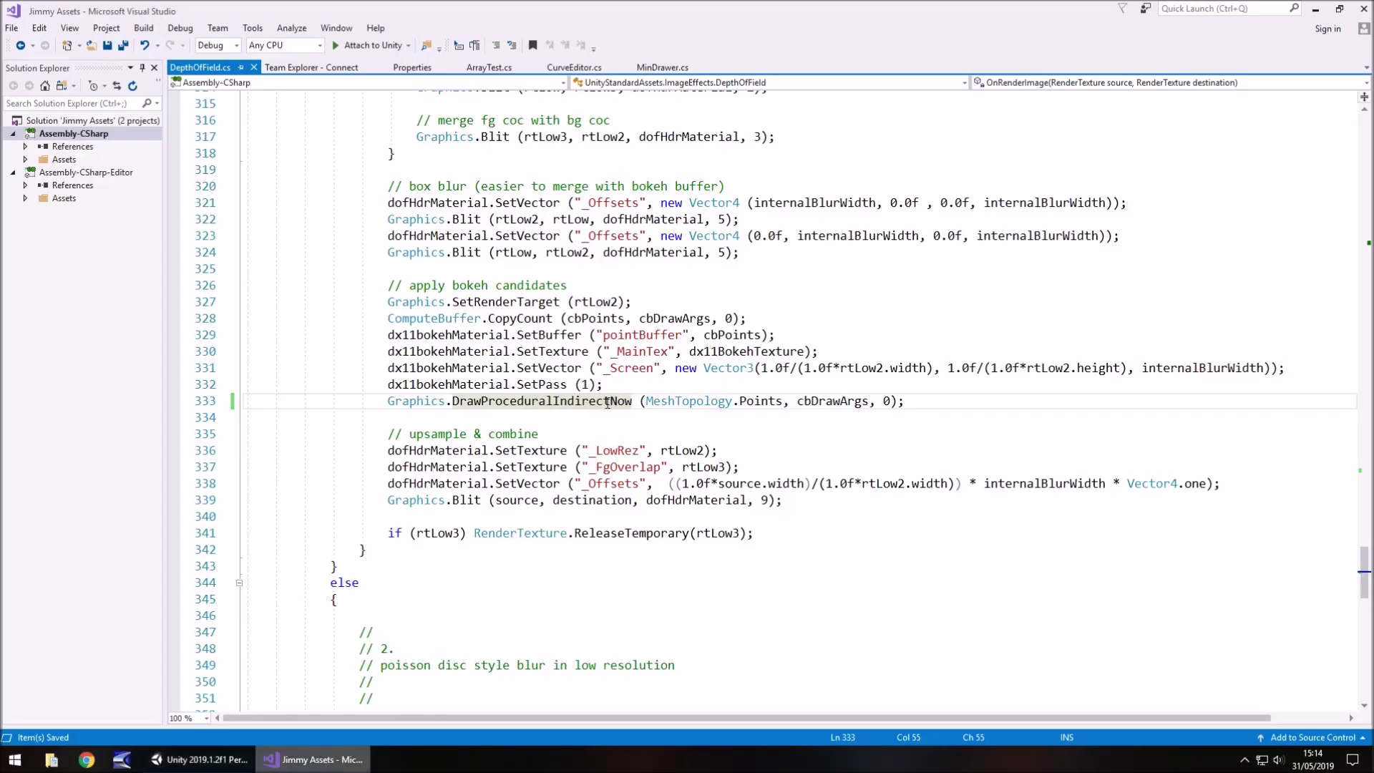
mouse_move(614, 402)
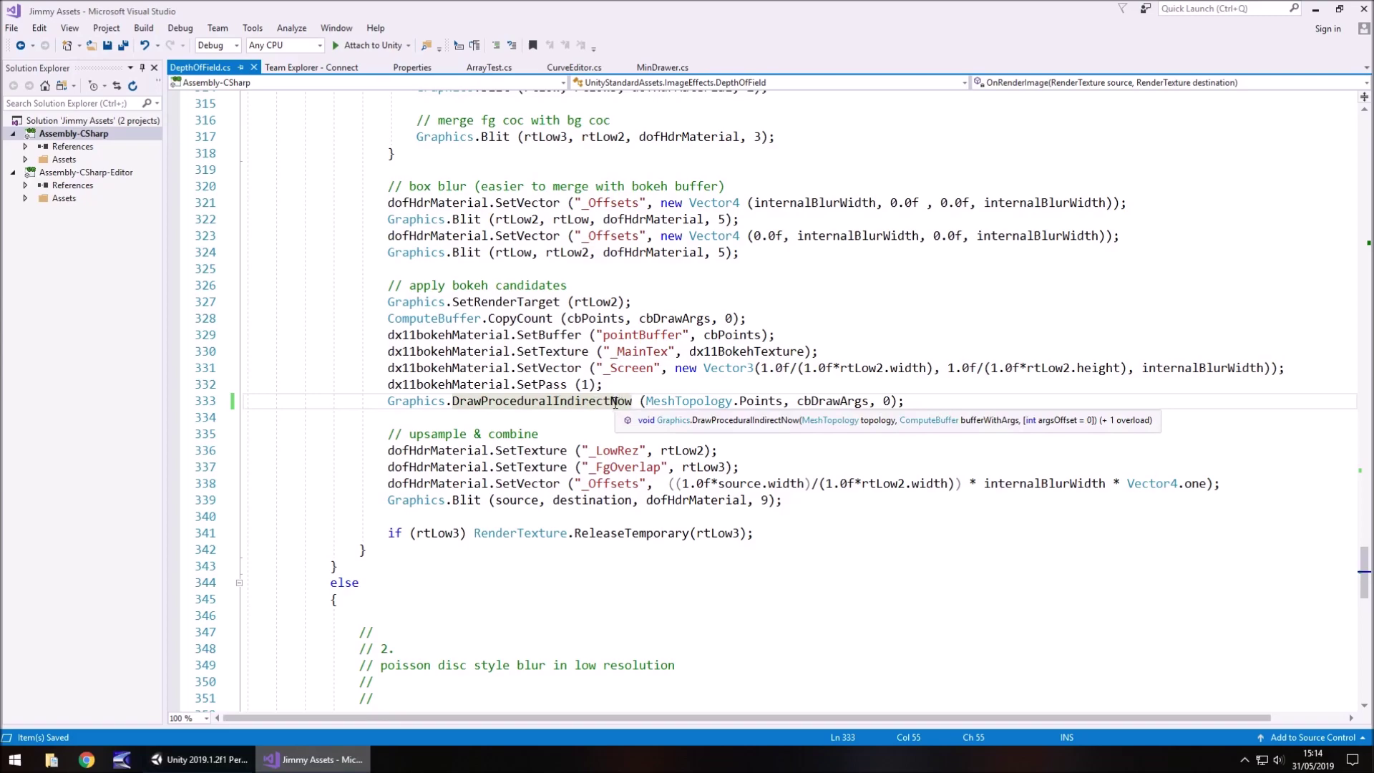
click(199, 759)
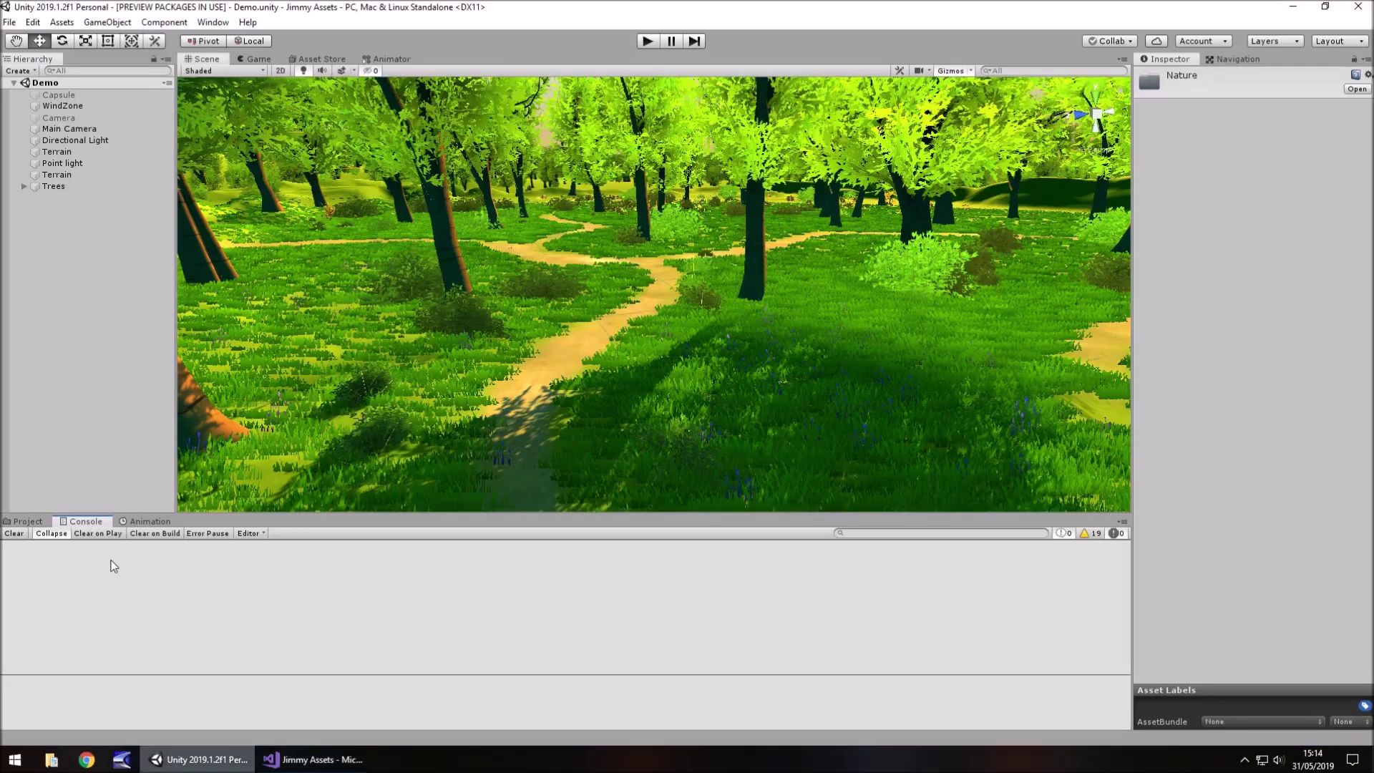
- Select Main Camera and scroll through its Global Fog, Sun Shafts, Vignette, Bloom and other effect components
click(25, 522)
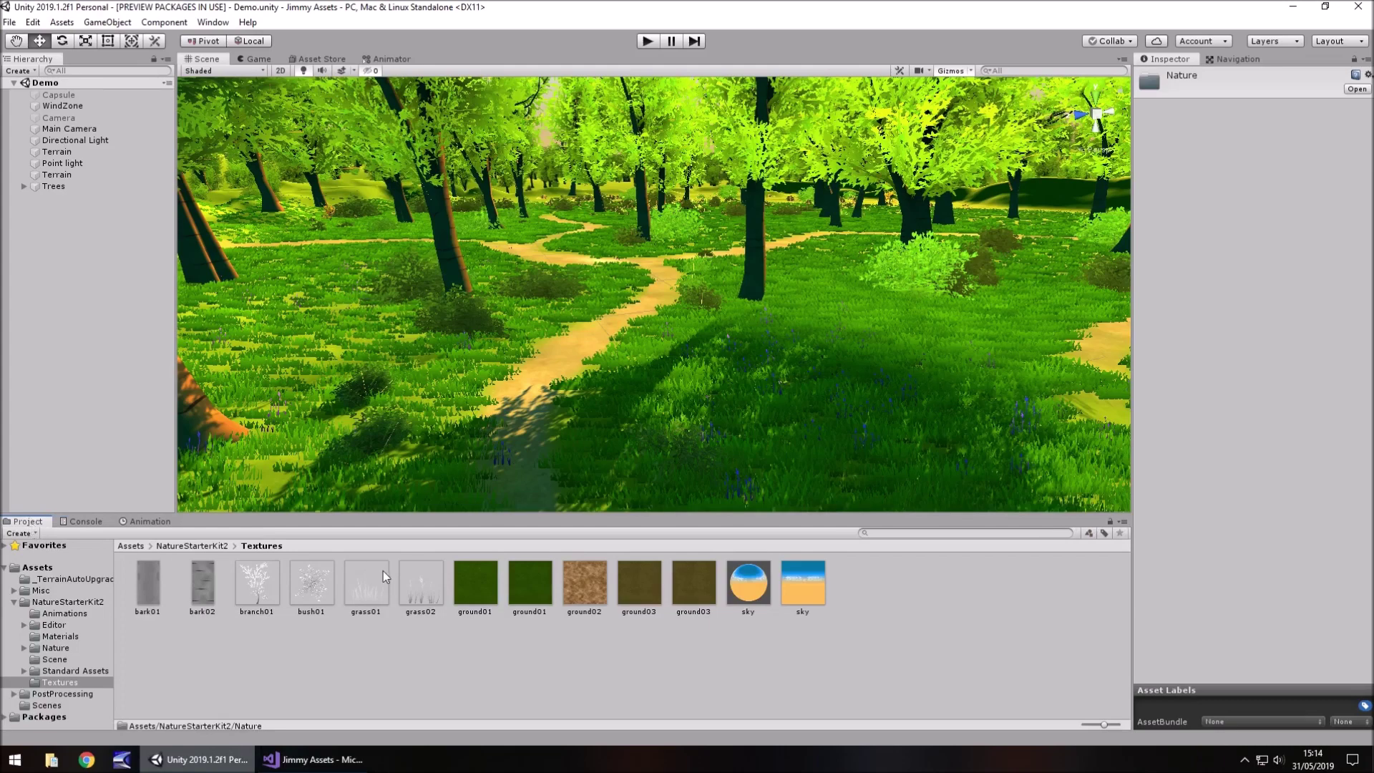
click(80, 129)
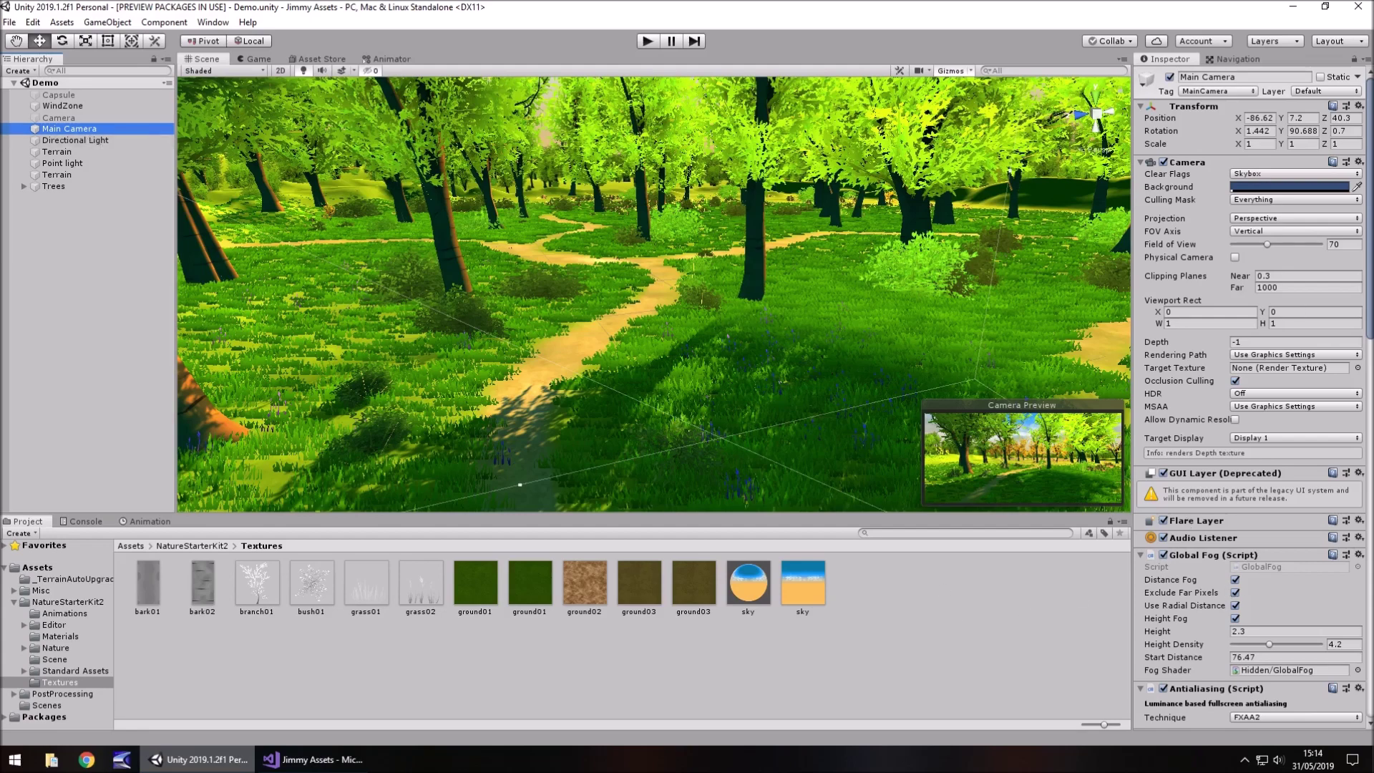
scroll(1318, 469, down, 15)
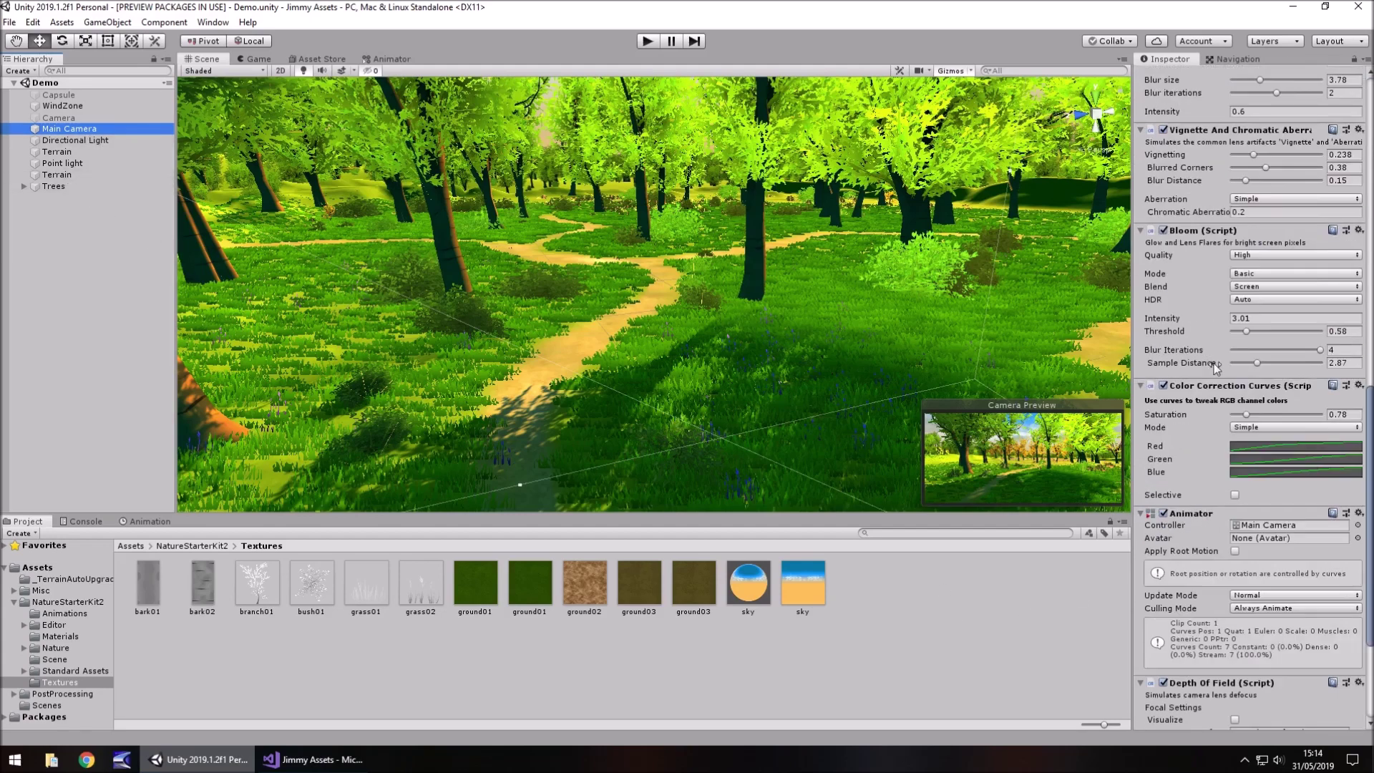
scroll(1239, 551, up, 15)
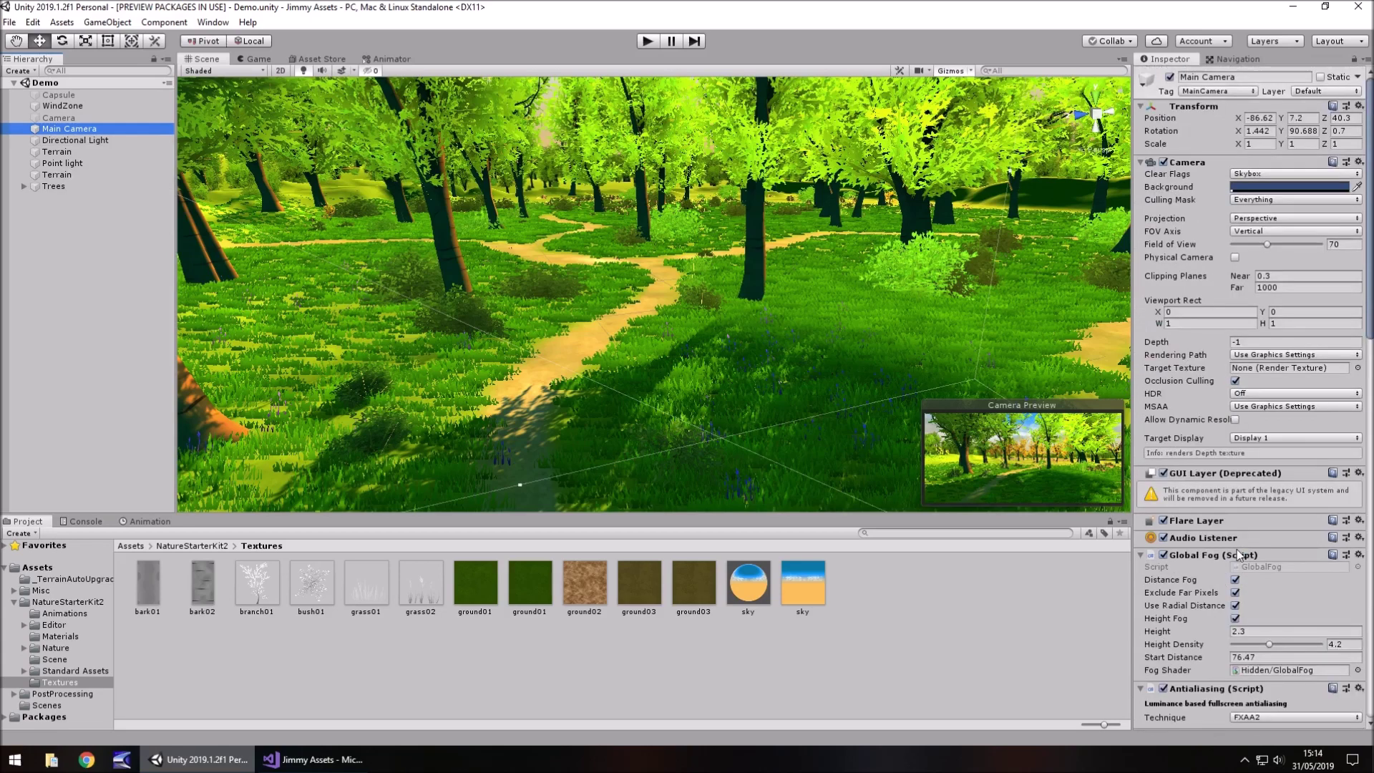
scroll(1228, 435, down, 10)
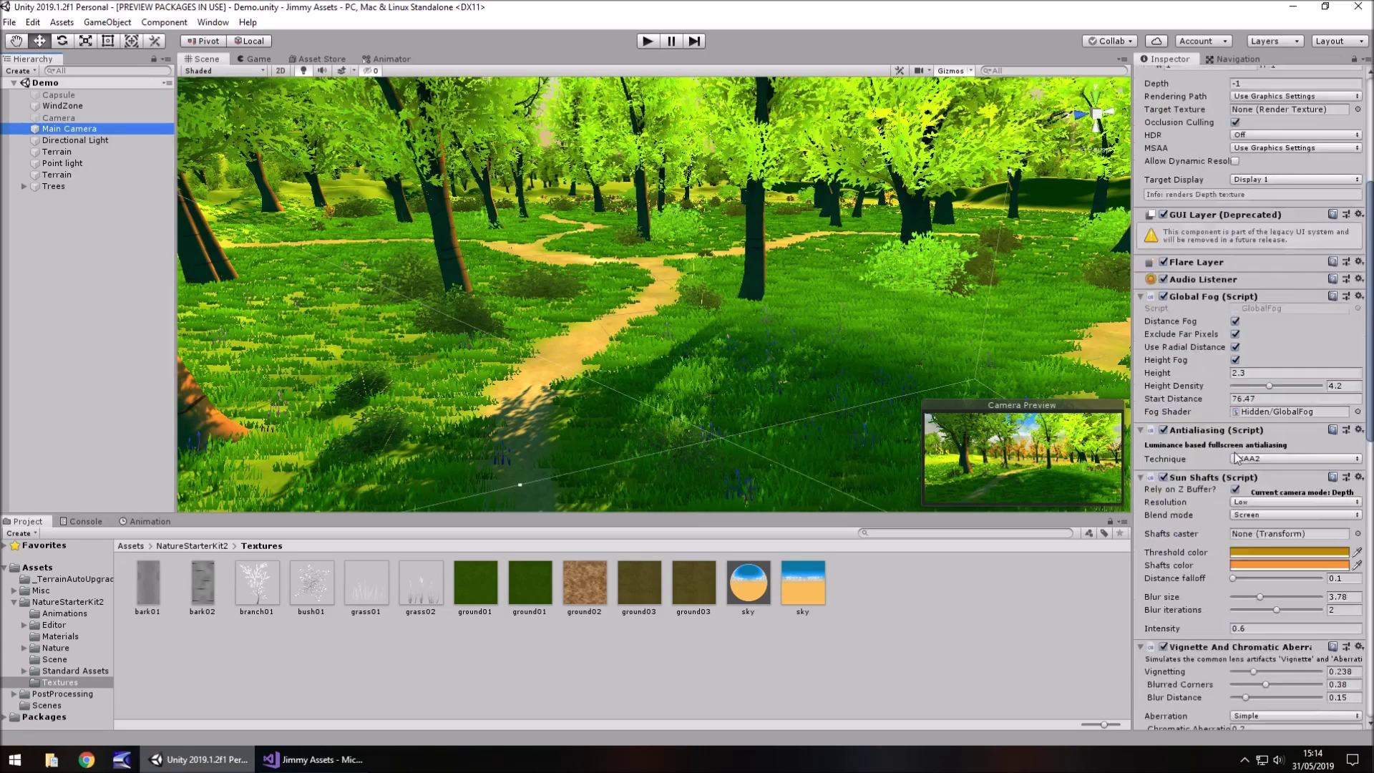
scroll(1247, 448, up, 5)
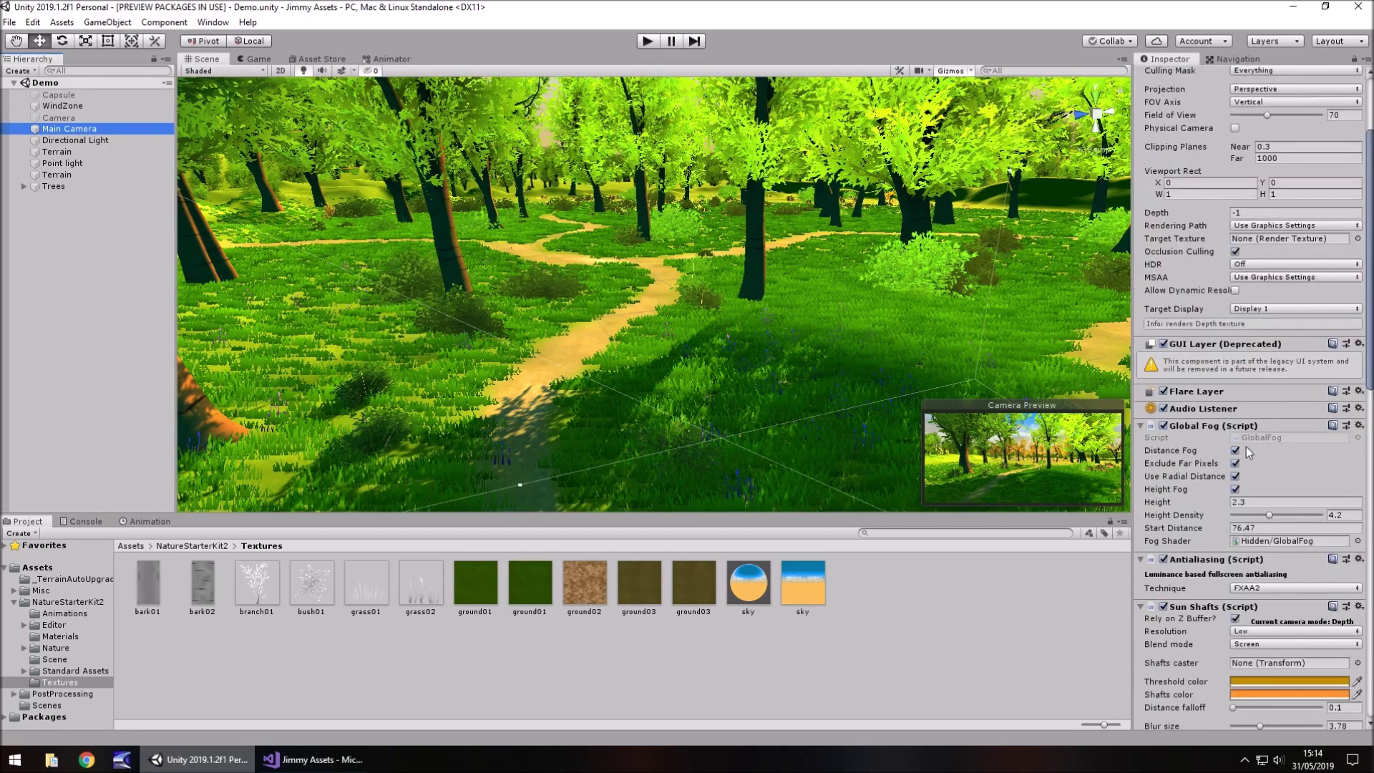
scroll(1247, 447, down, 5)
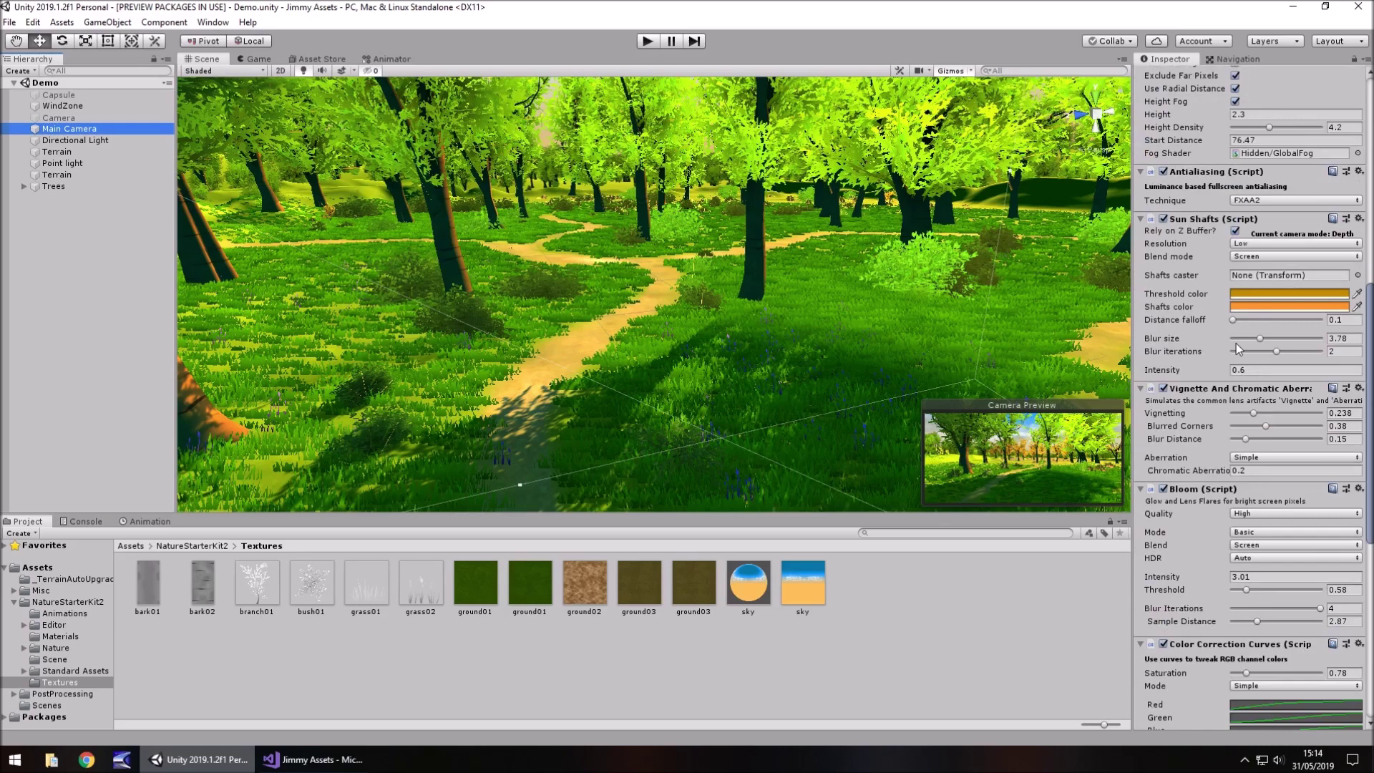
- Activate the post-processing Camera, deactivate Main Camera, and view the render in the Game tab
click(259, 61)
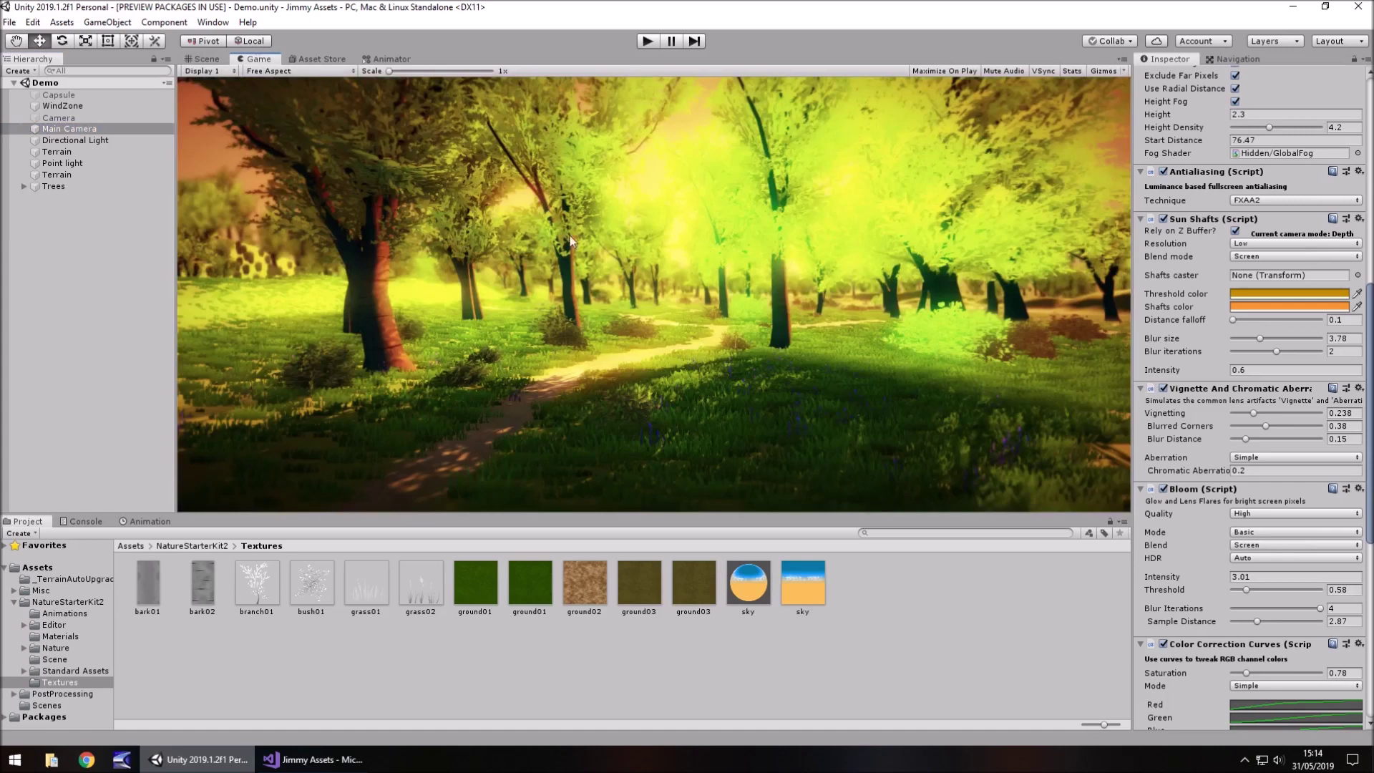
click(203, 59)
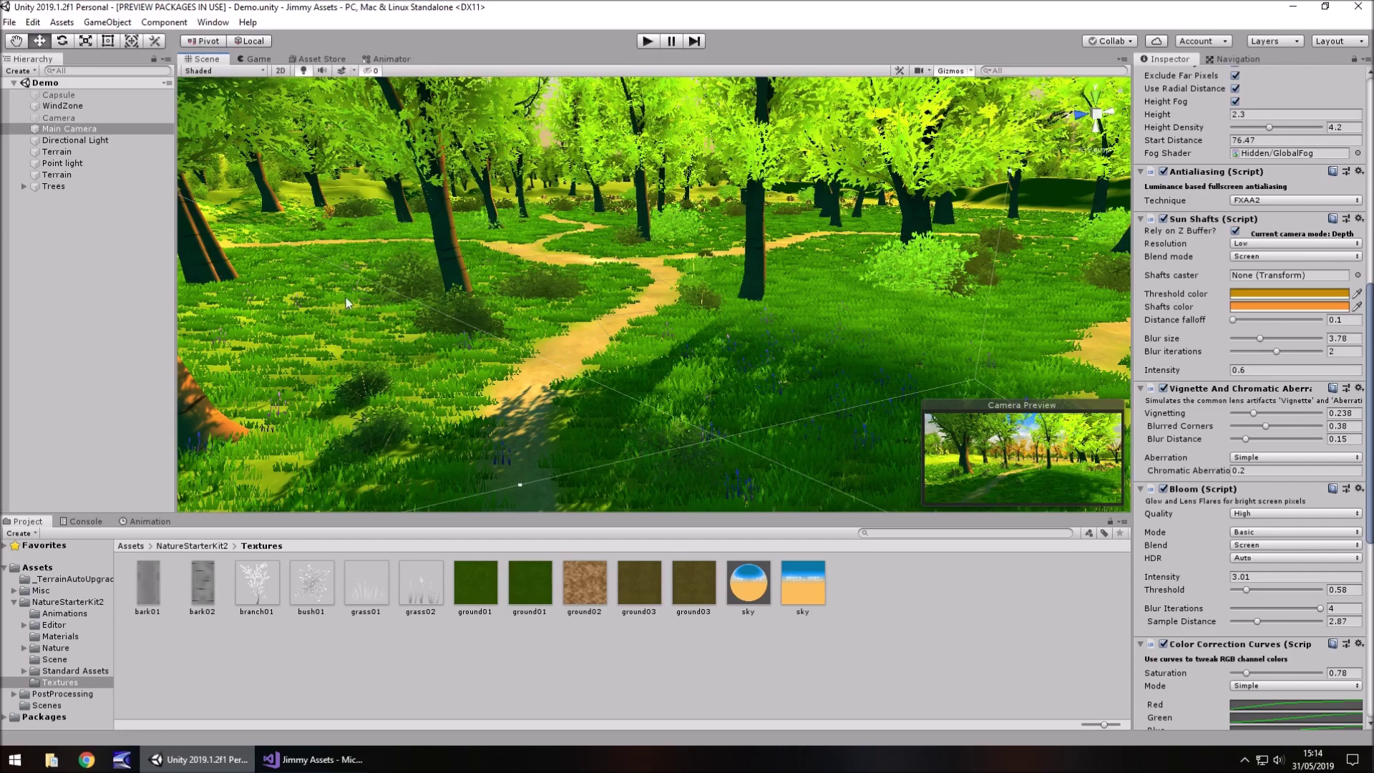
click(70, 118)
click(1170, 76)
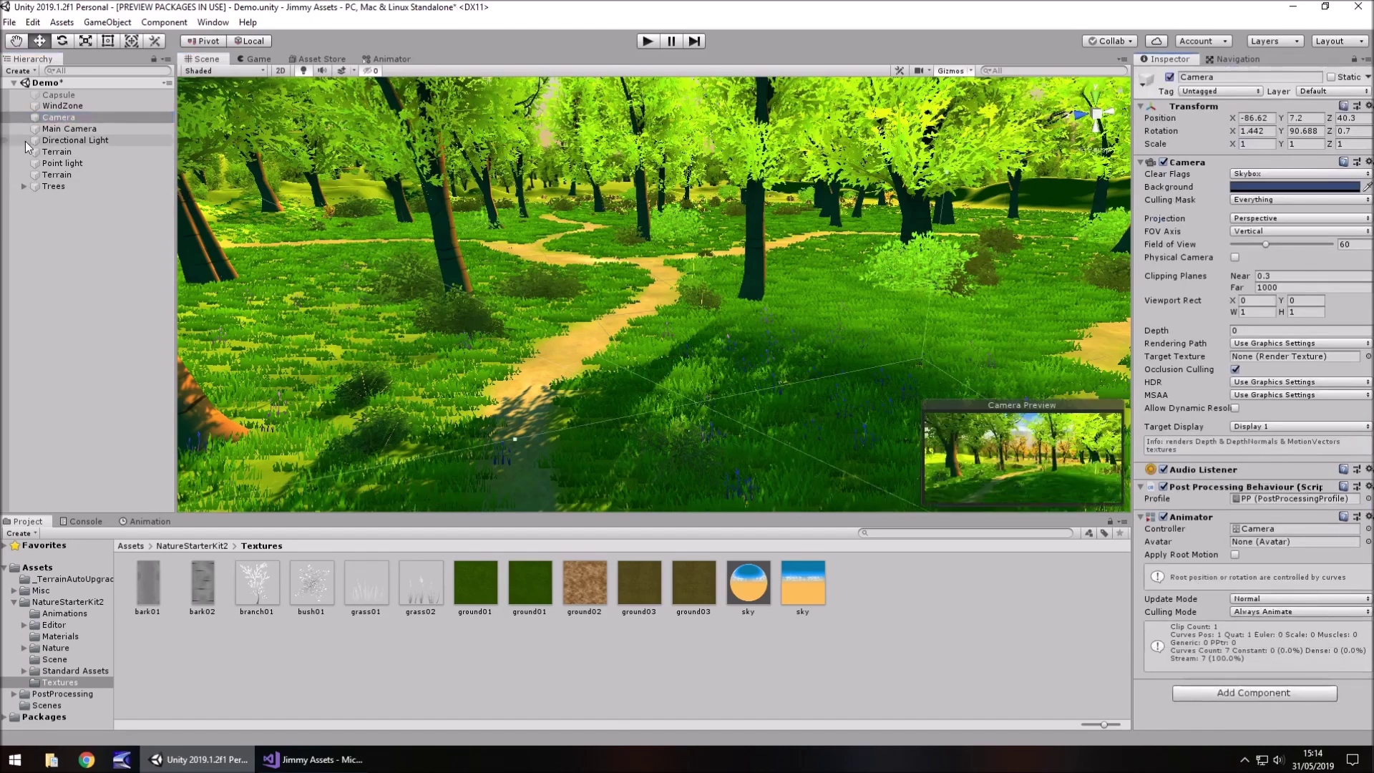
click(88, 130)
click(1169, 77)
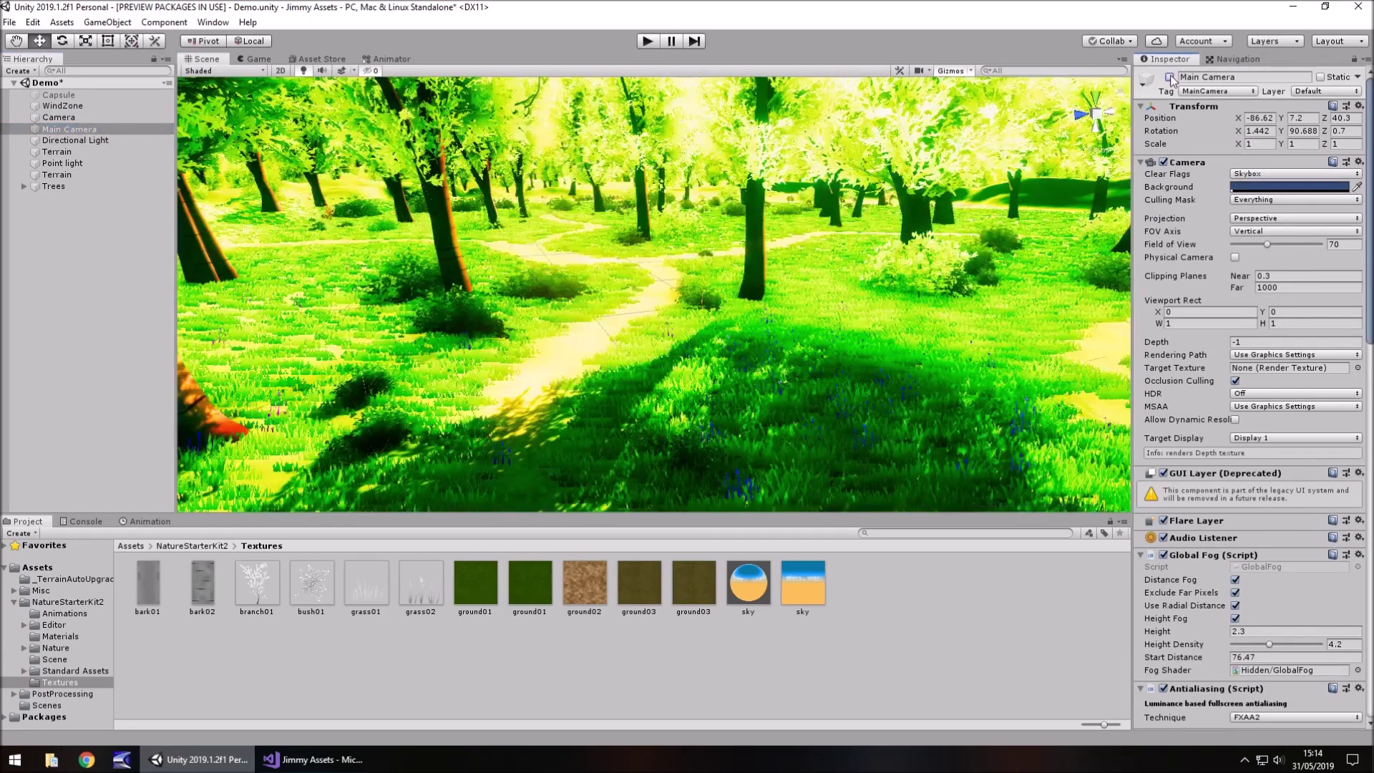
click(255, 60)
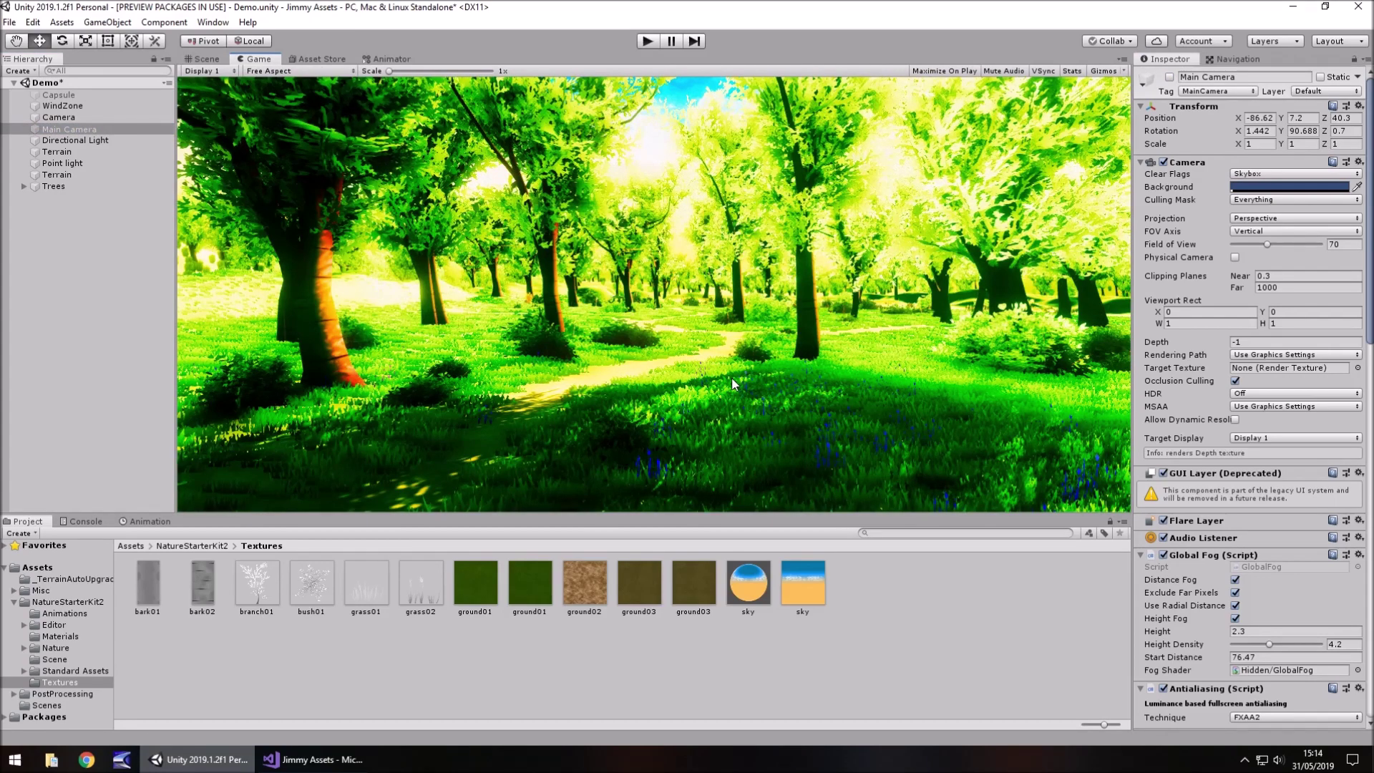
- Run the scene briefly in Play mode, then switch to the Nature Starter Kit 2 Asset Store tab
click(648, 40)
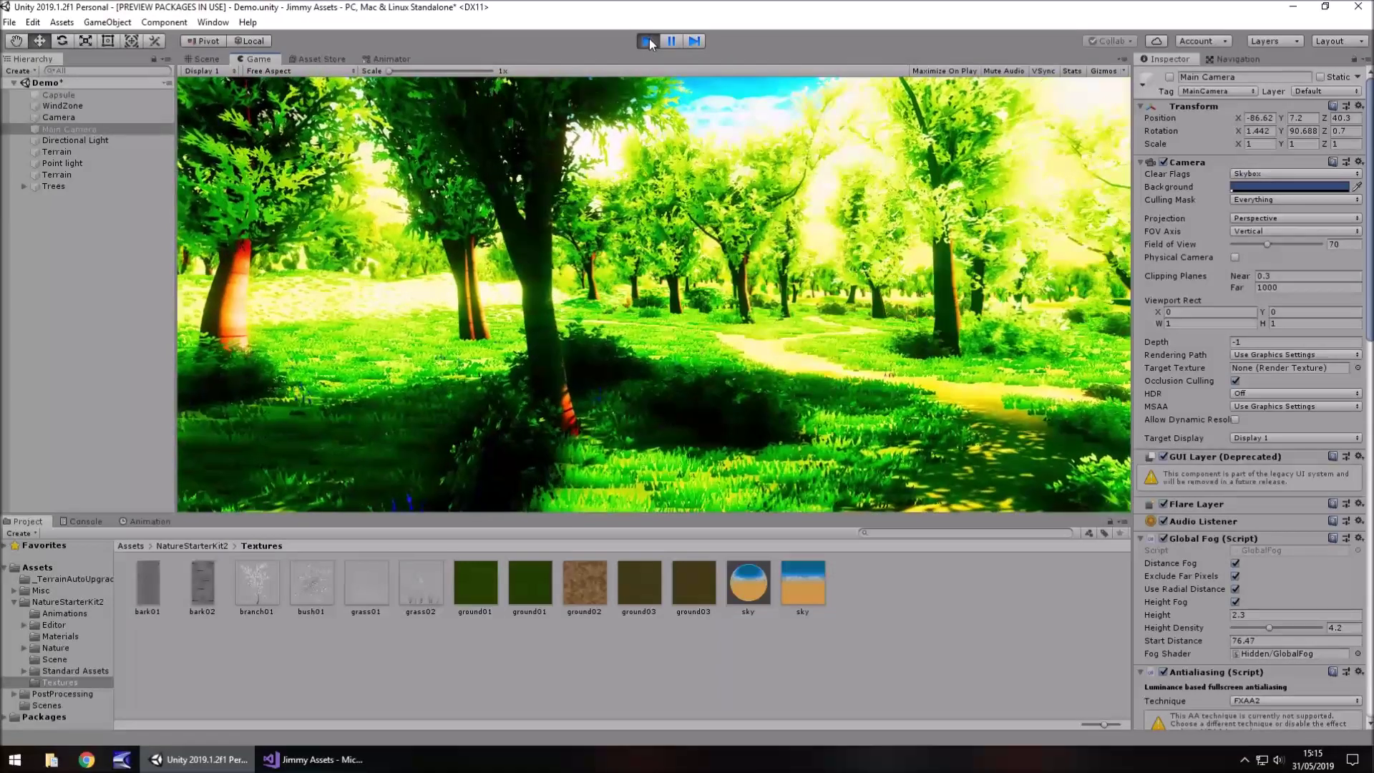
click(648, 41)
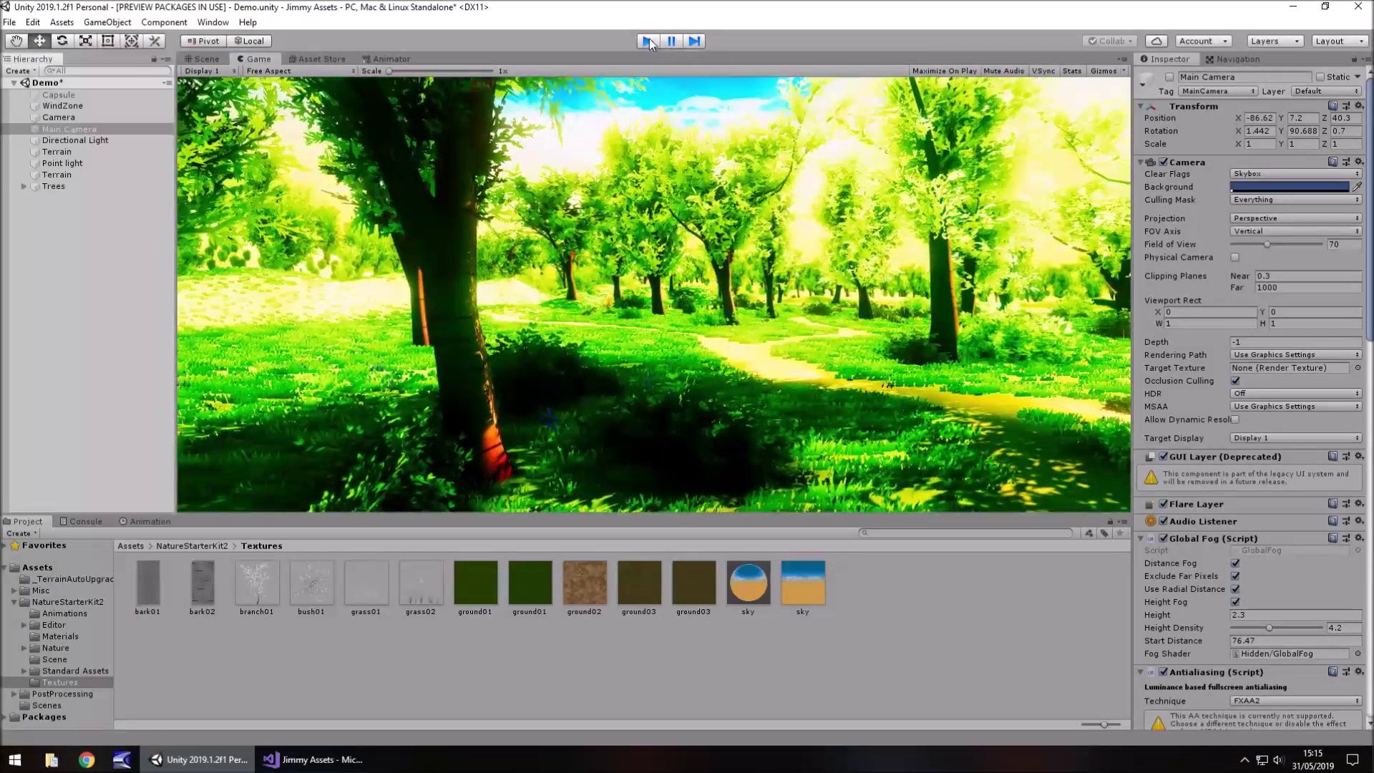
click(322, 59)
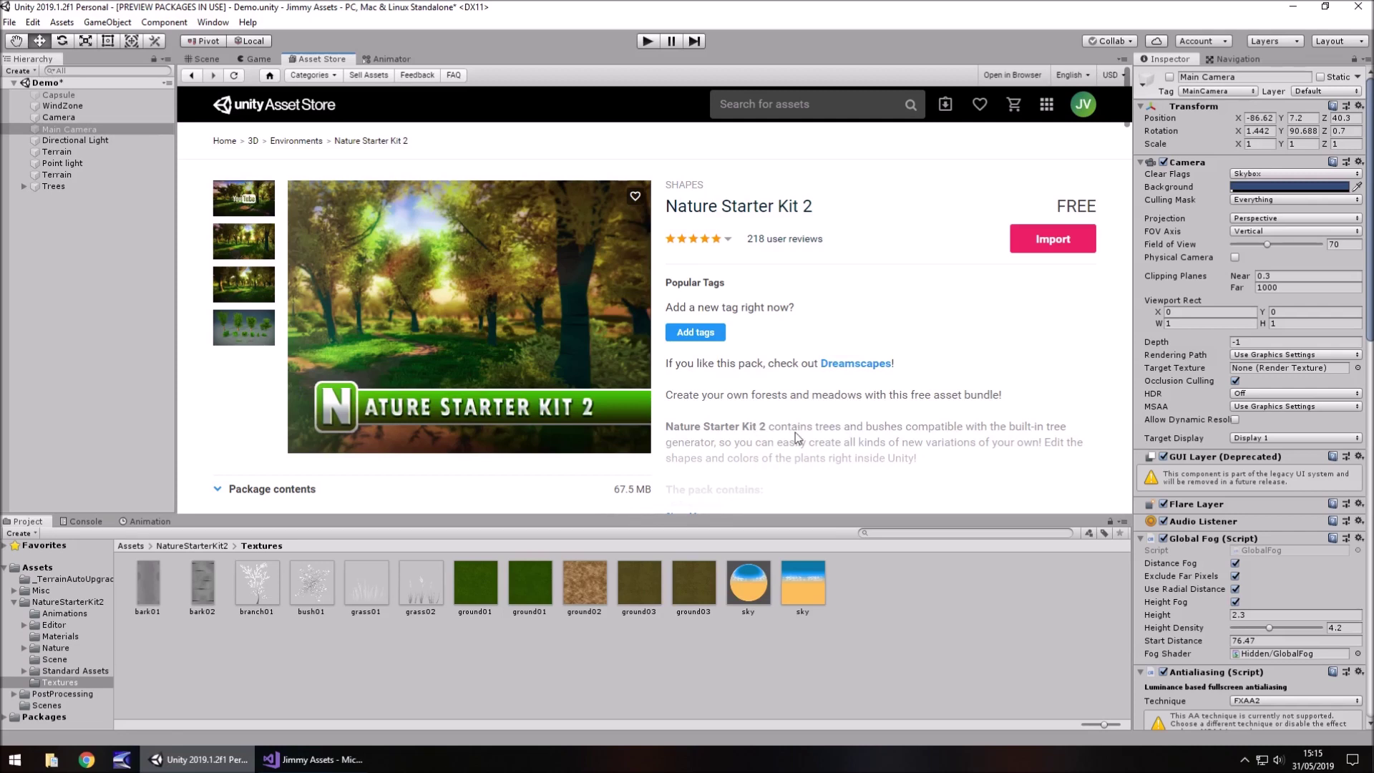
- Re-enable Main Camera, deactivate the post-processing Camera, and start Play mode
click(206, 59)
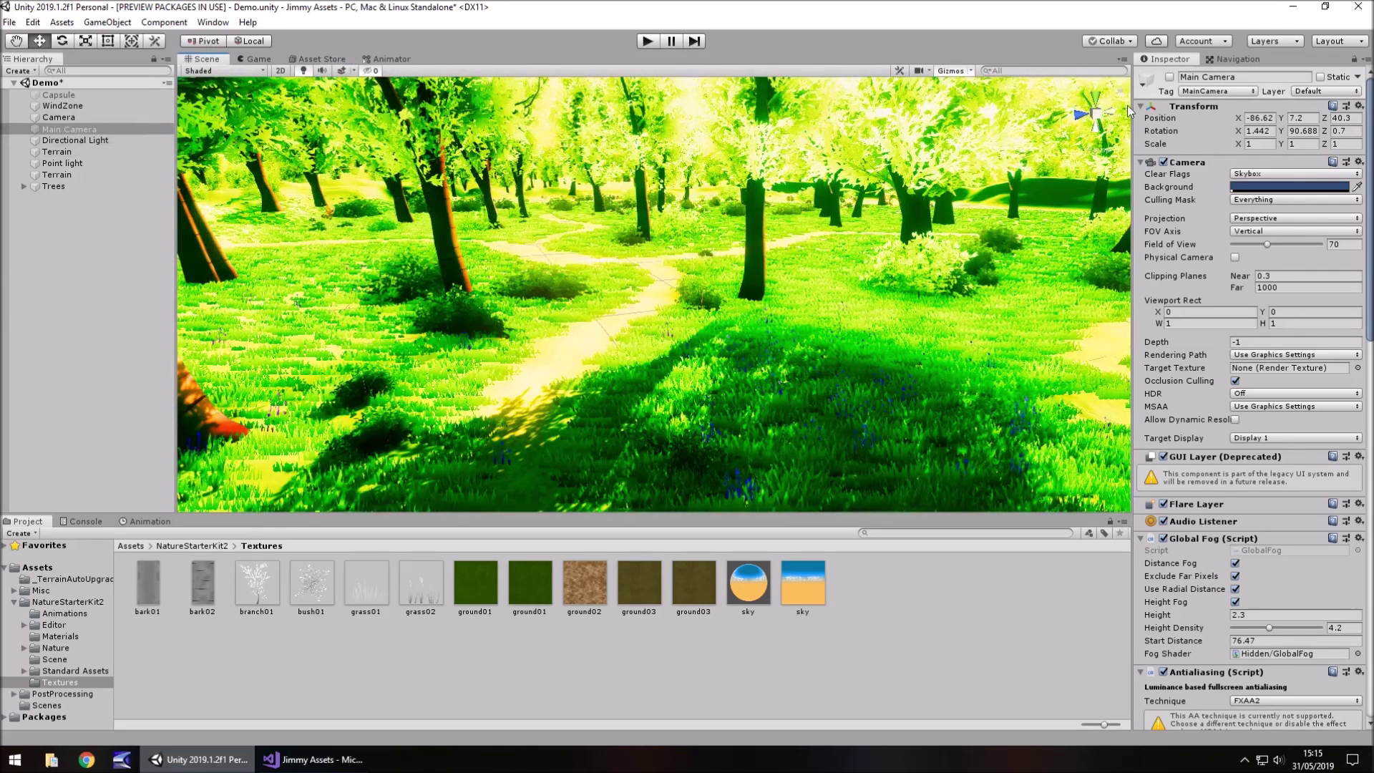
click(1168, 77)
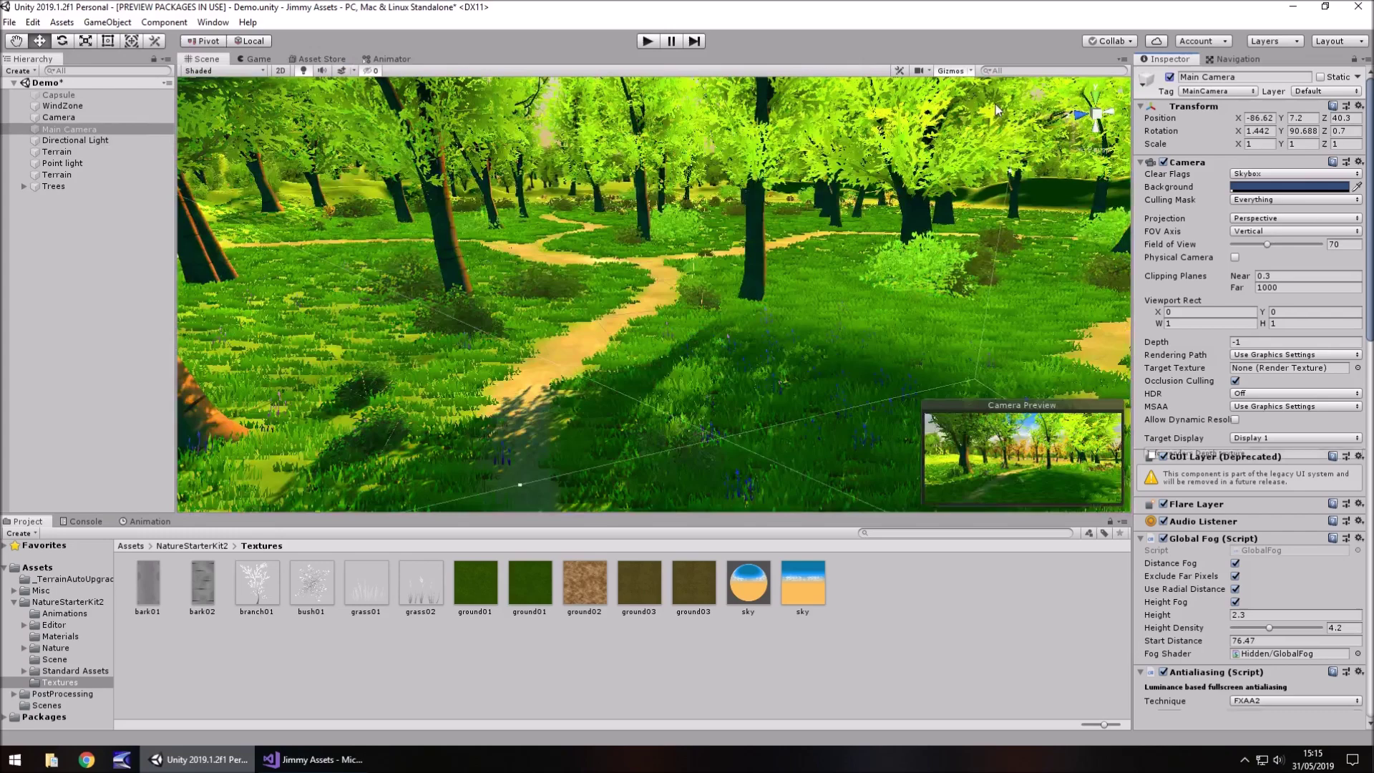
click(72, 117)
click(1169, 77)
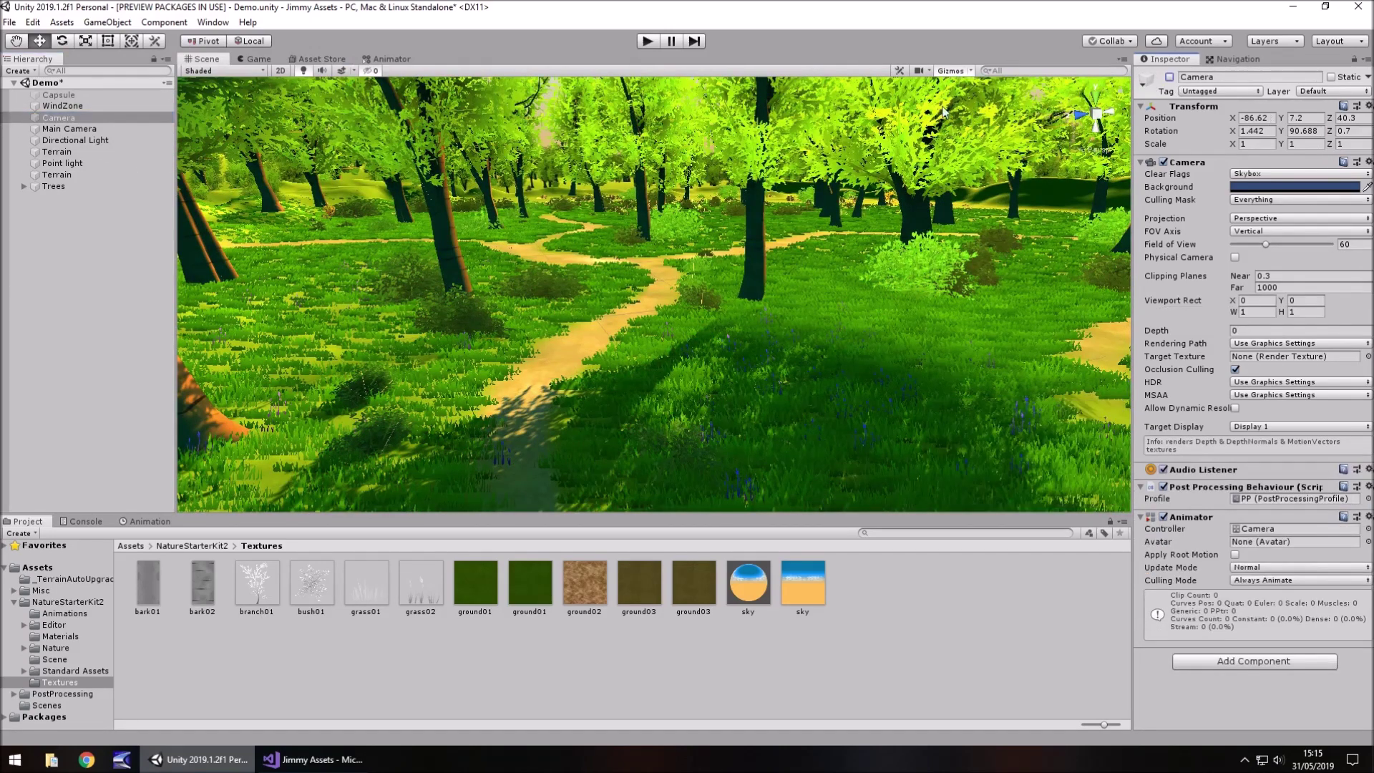
click(656, 41)
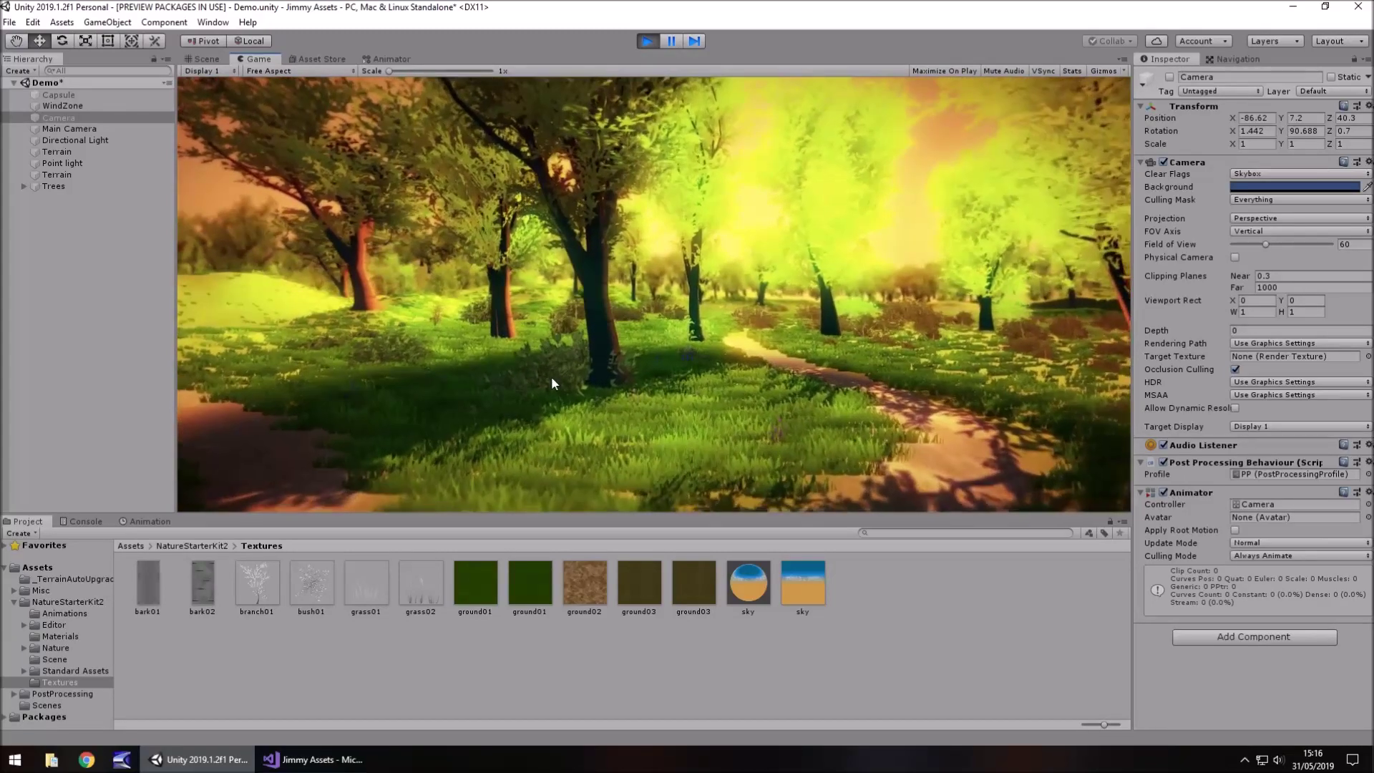
- Exit Play mode to return to the editable forest Scene view
click(650, 42)
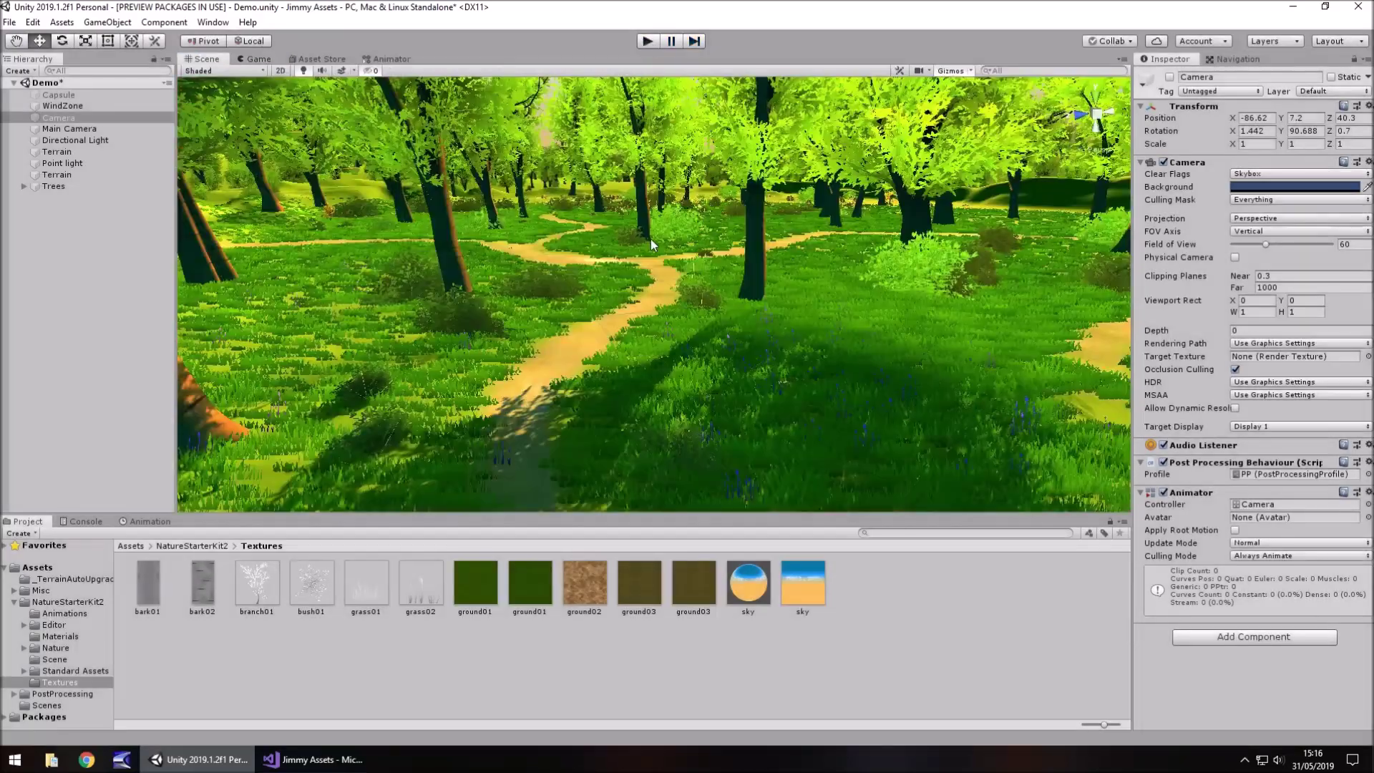